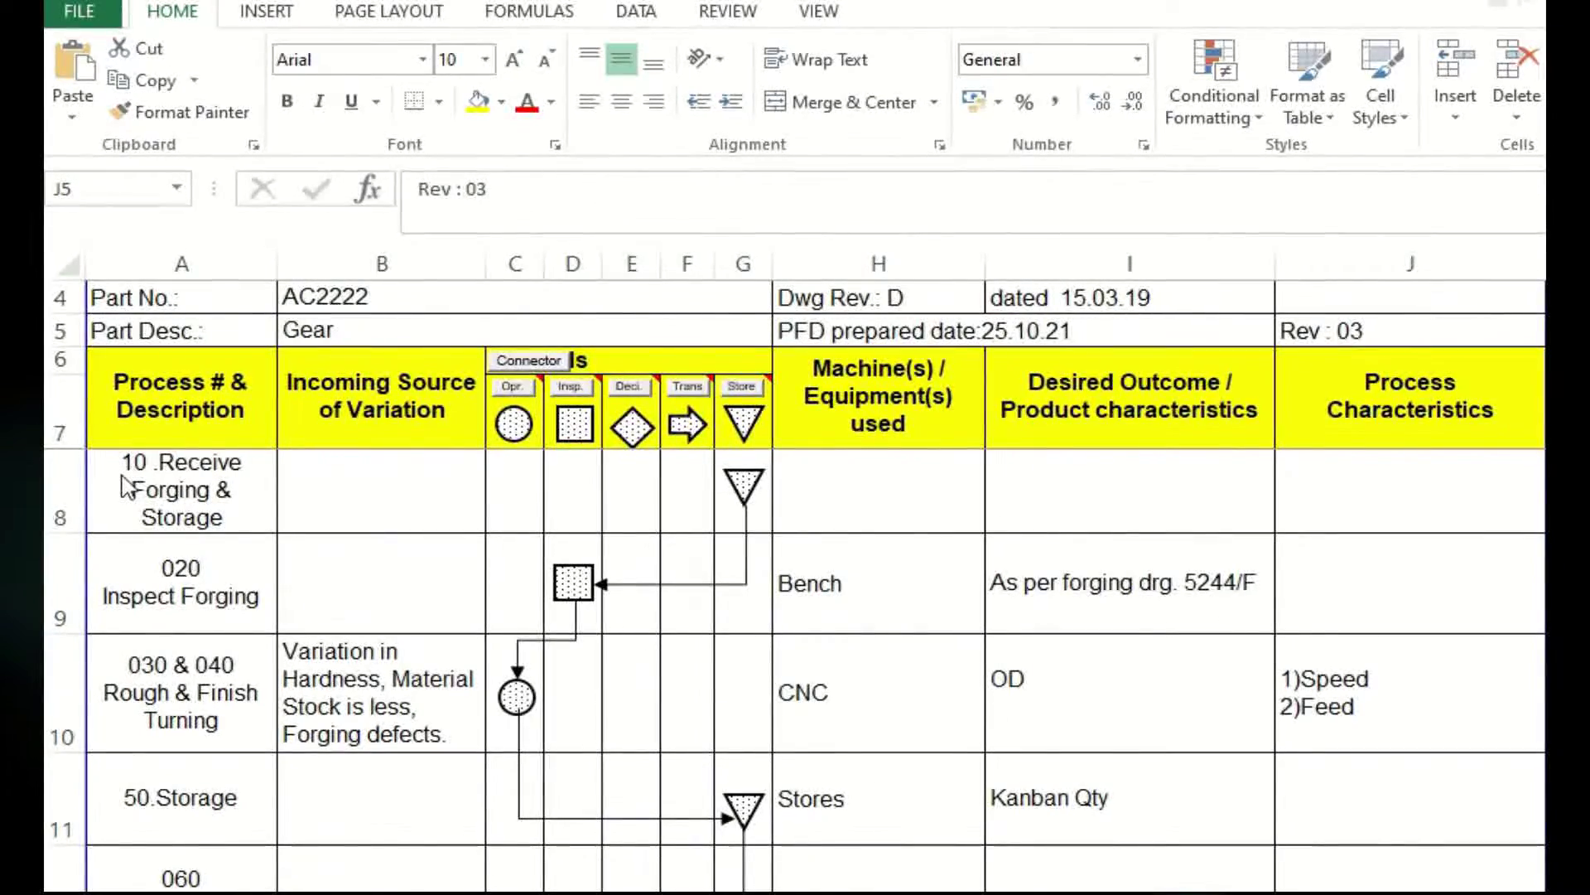
left_click(160, 509)
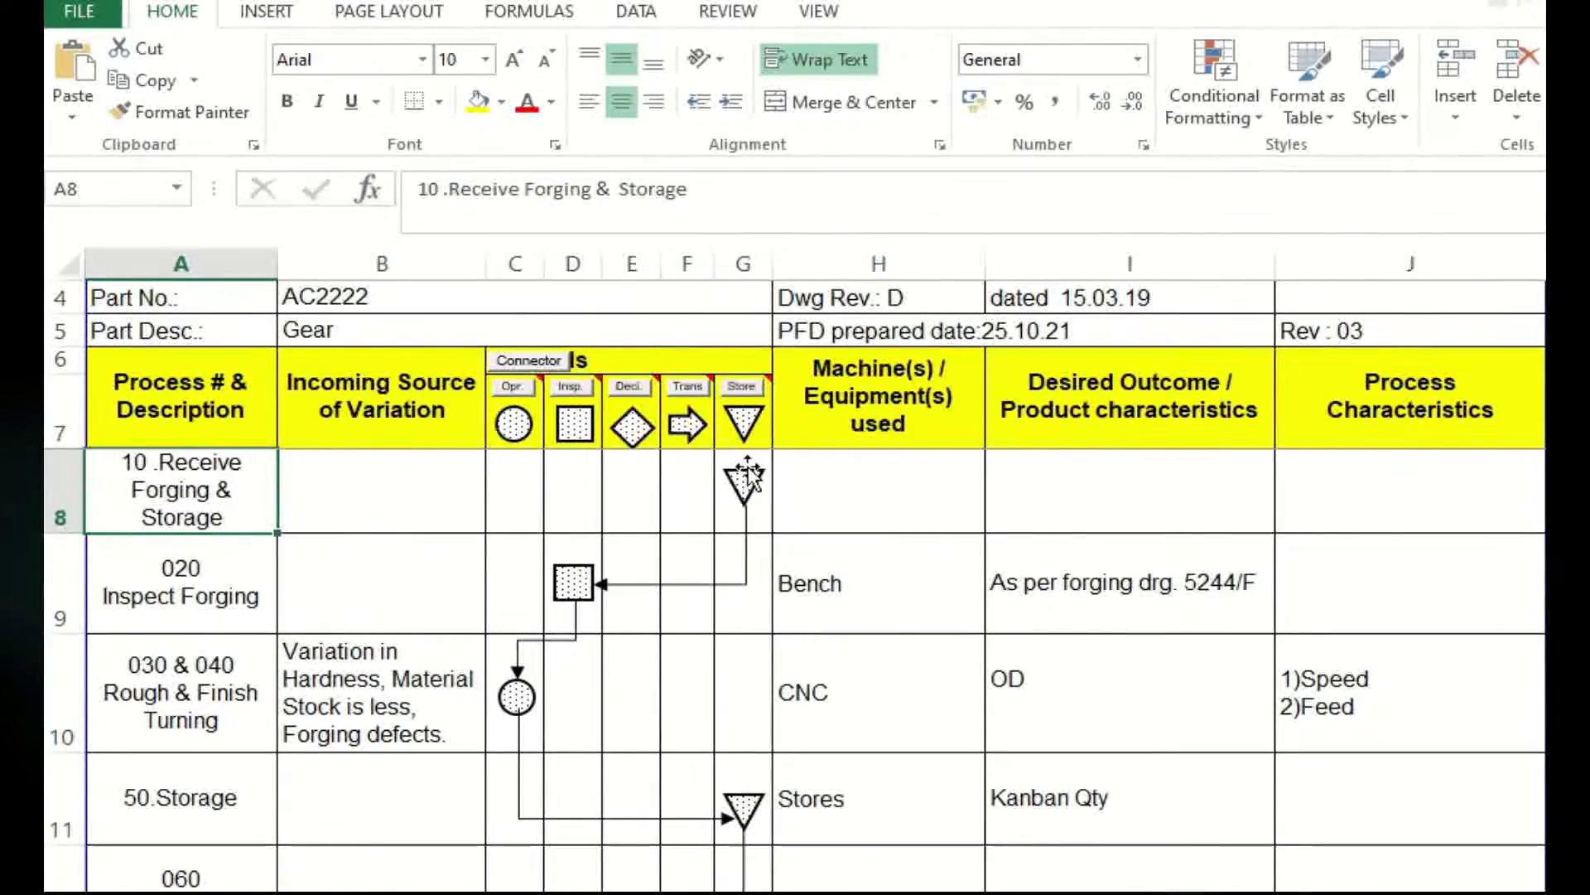
left_click(193, 585)
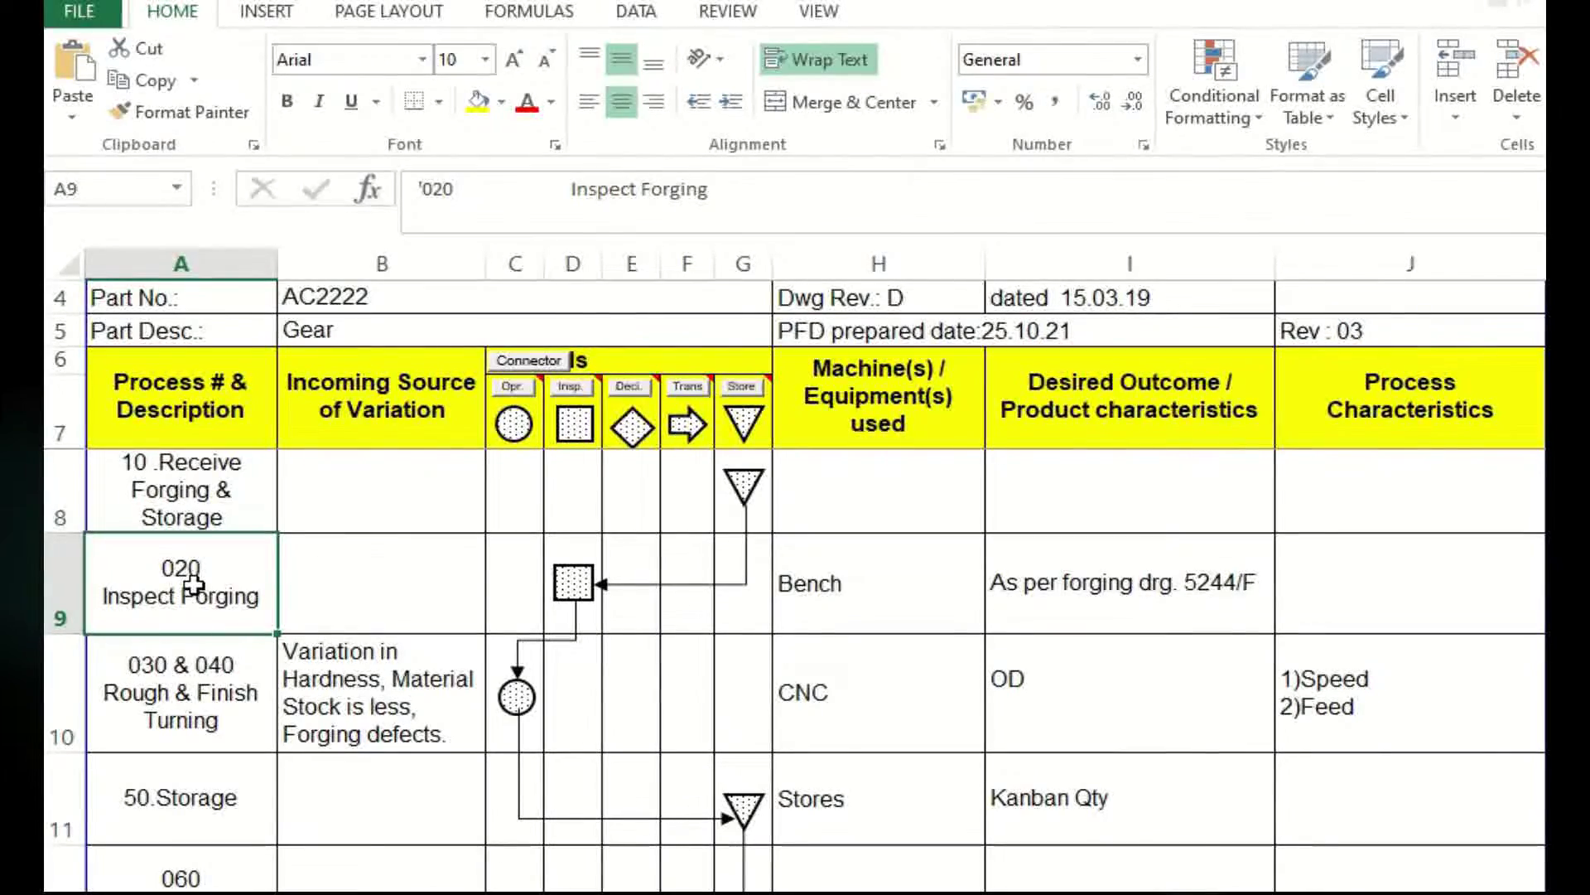
key("Tab")
key("Tab")
key("Tab")
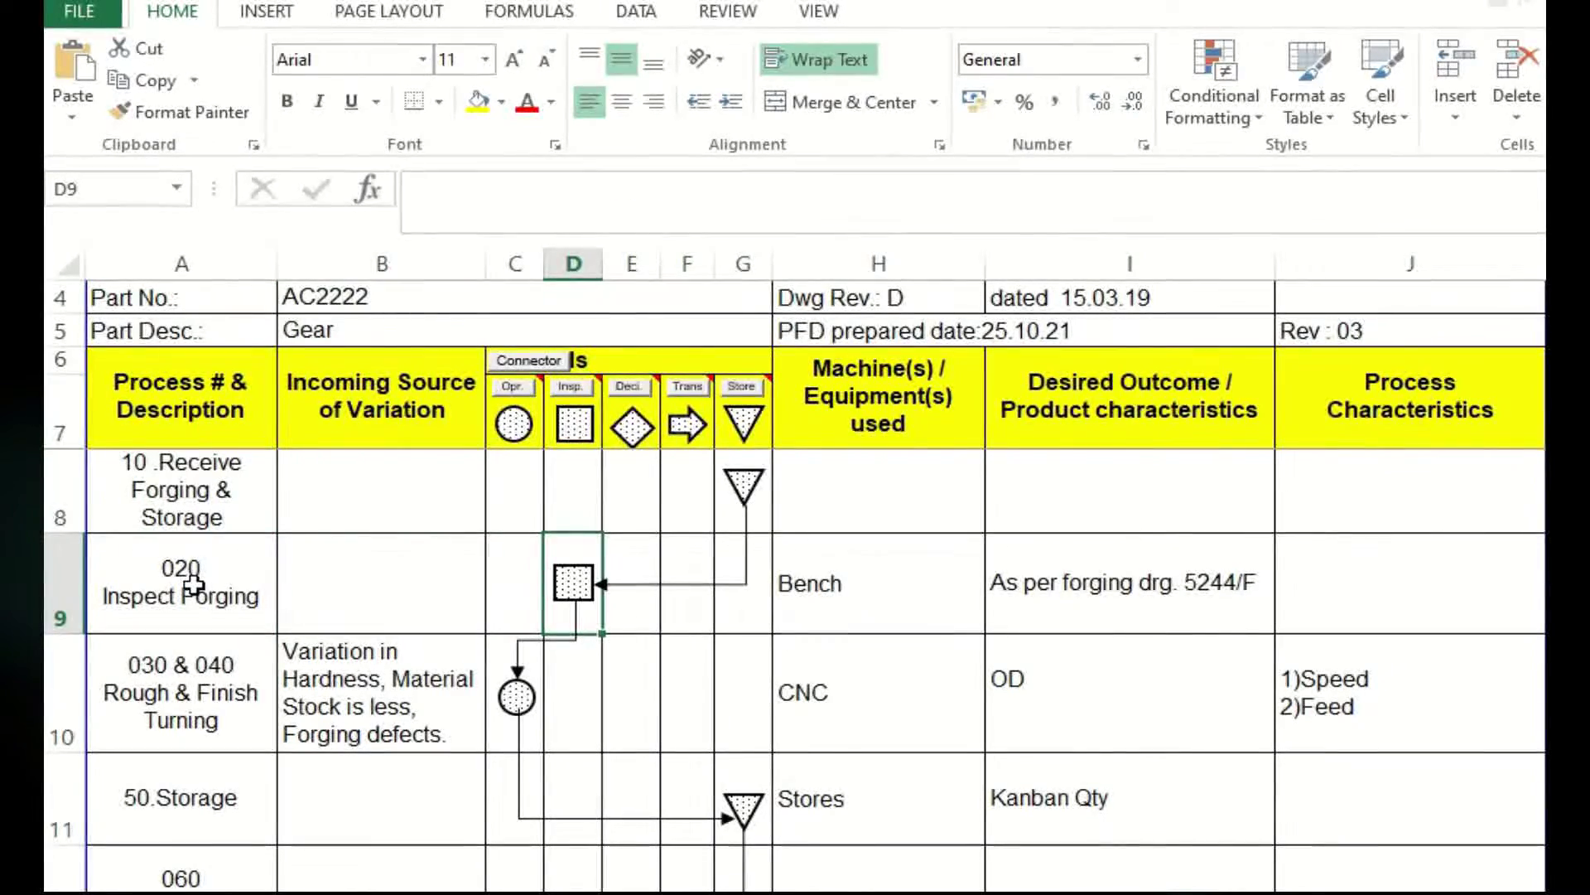
key("Tab")
key("Tab")
key("Tab")
key("Tab")
key("Tab")
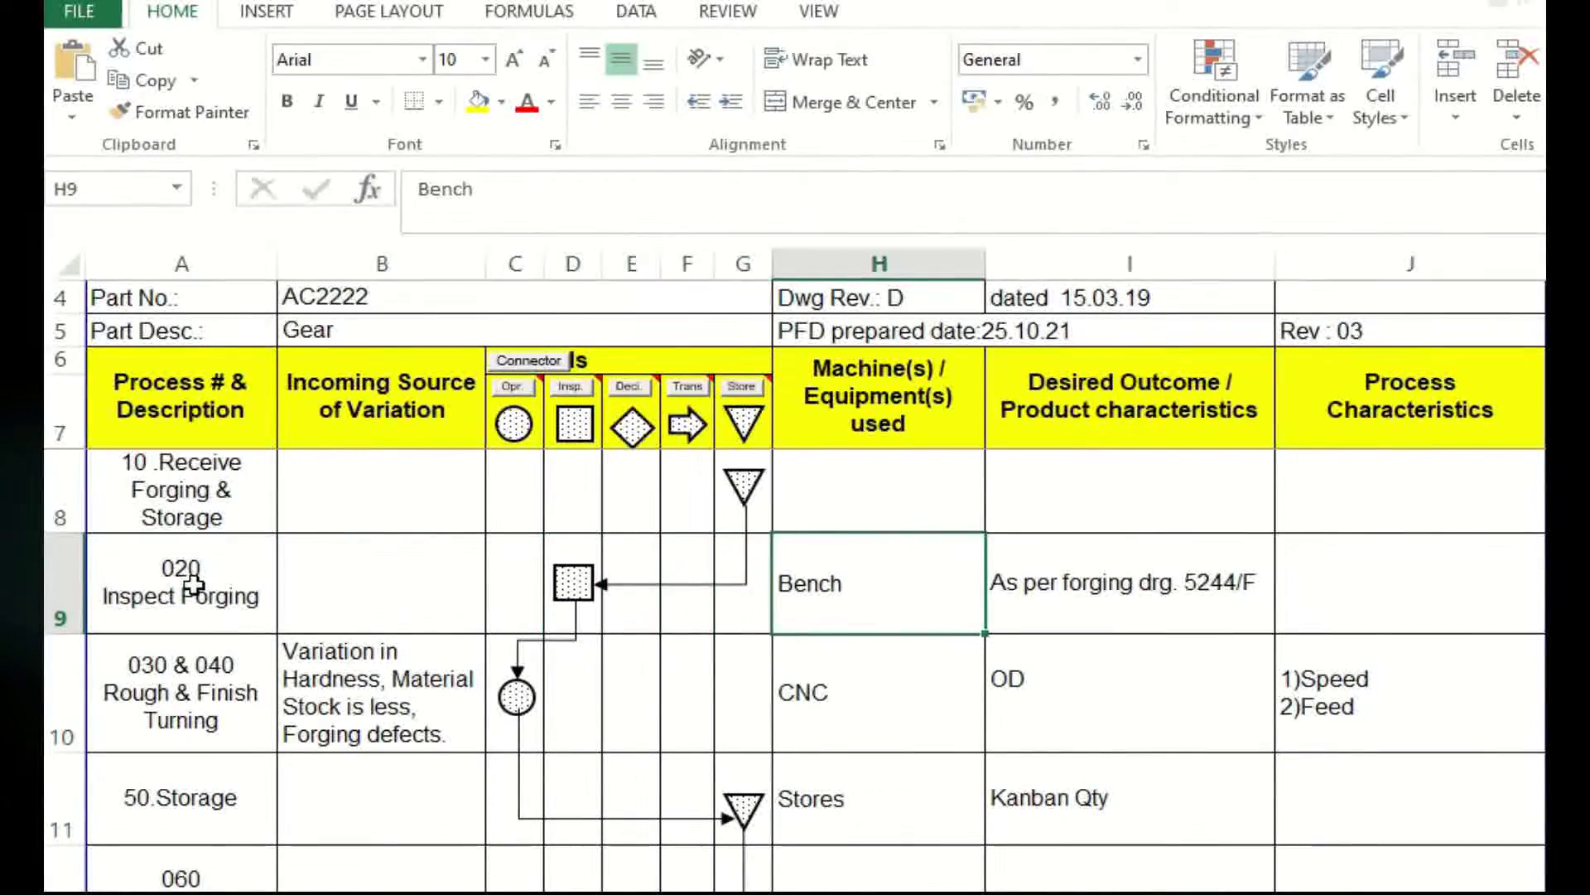
key("Left")
key("Left")
key("Left")
key("Left")
key("Left")
key("Left")
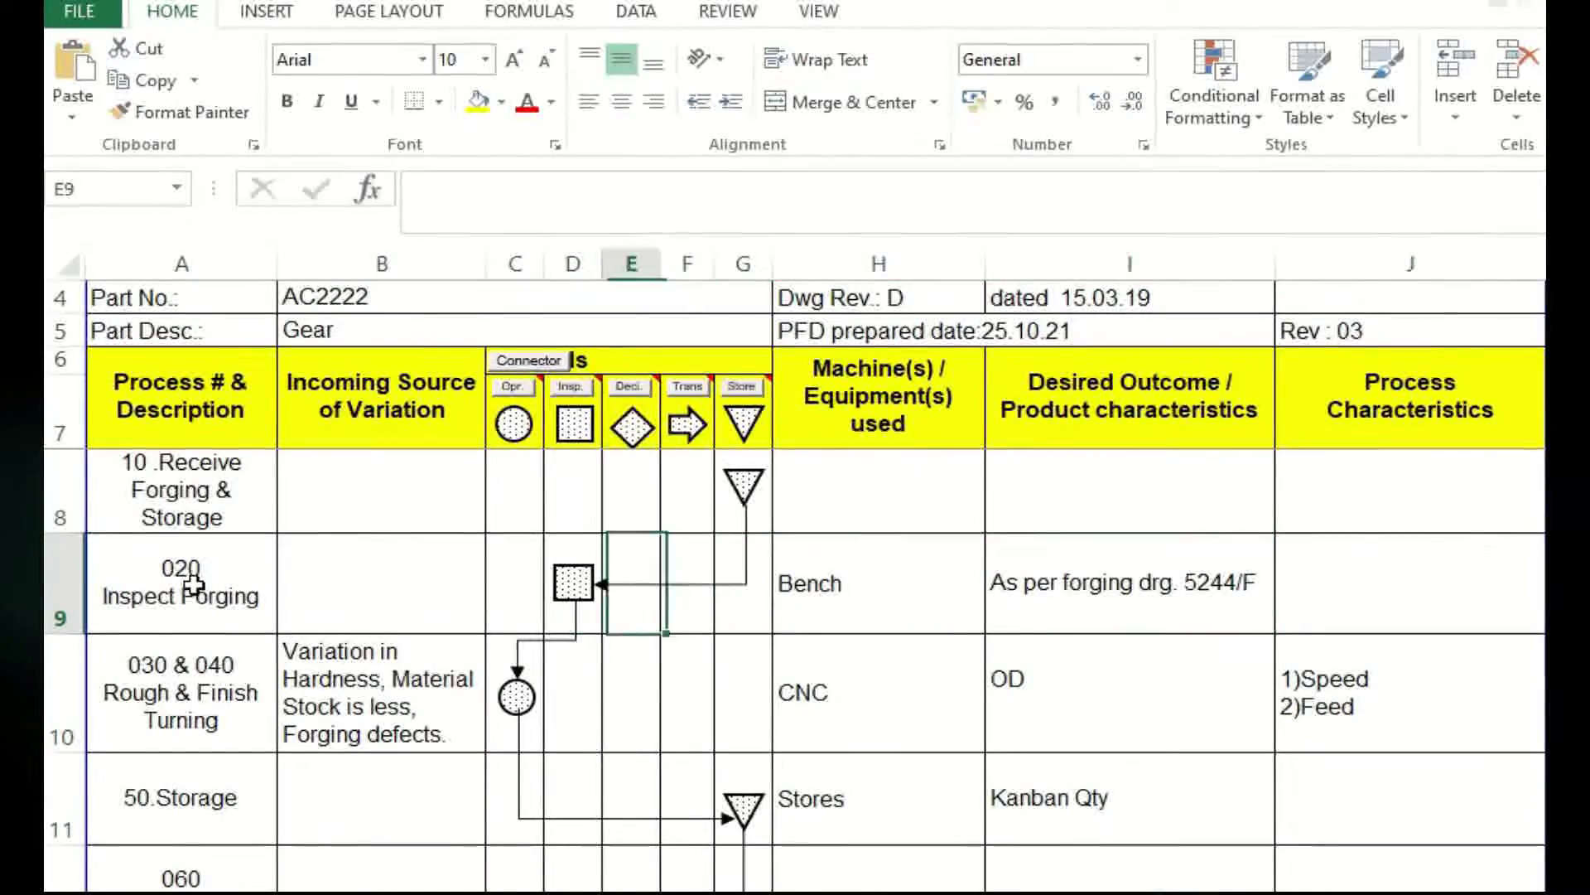
key("Left")
key("Left")
key("Down")
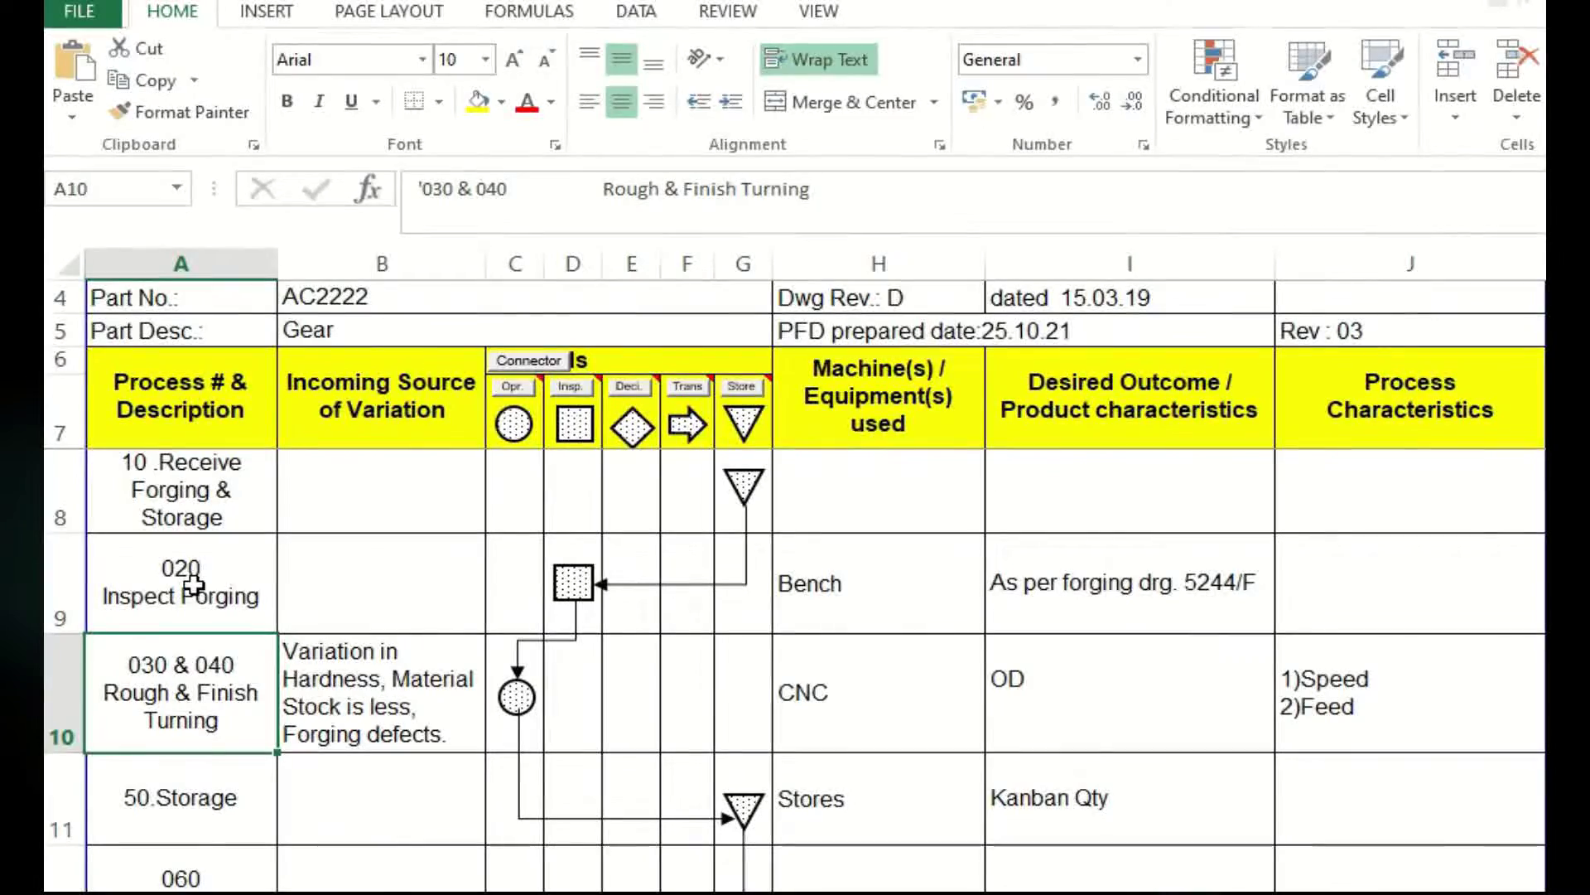
key("Right")
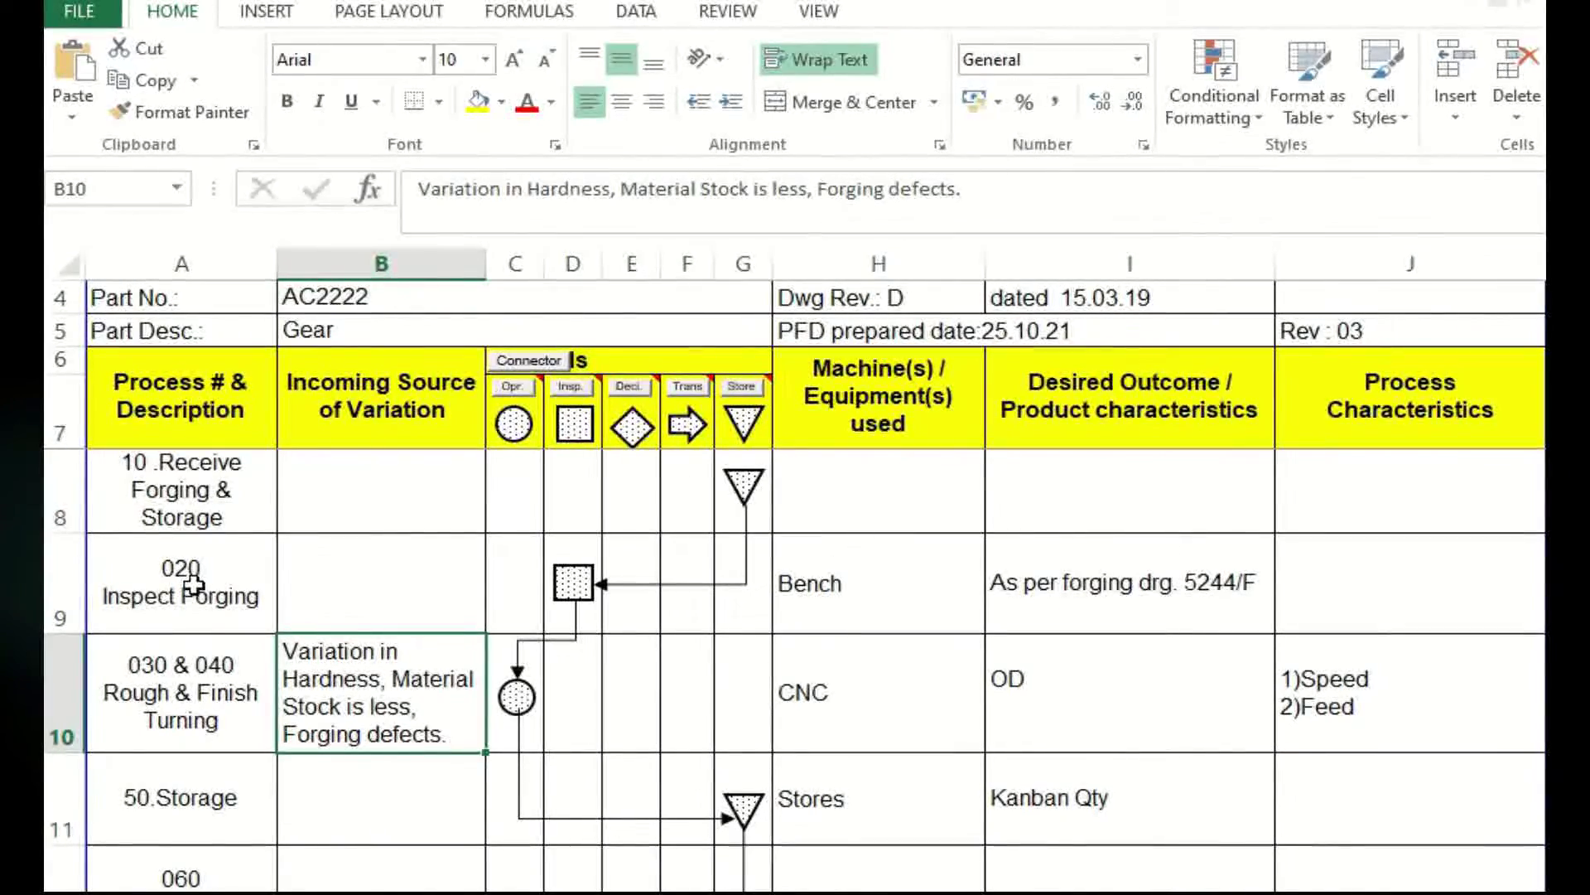
key("Right")
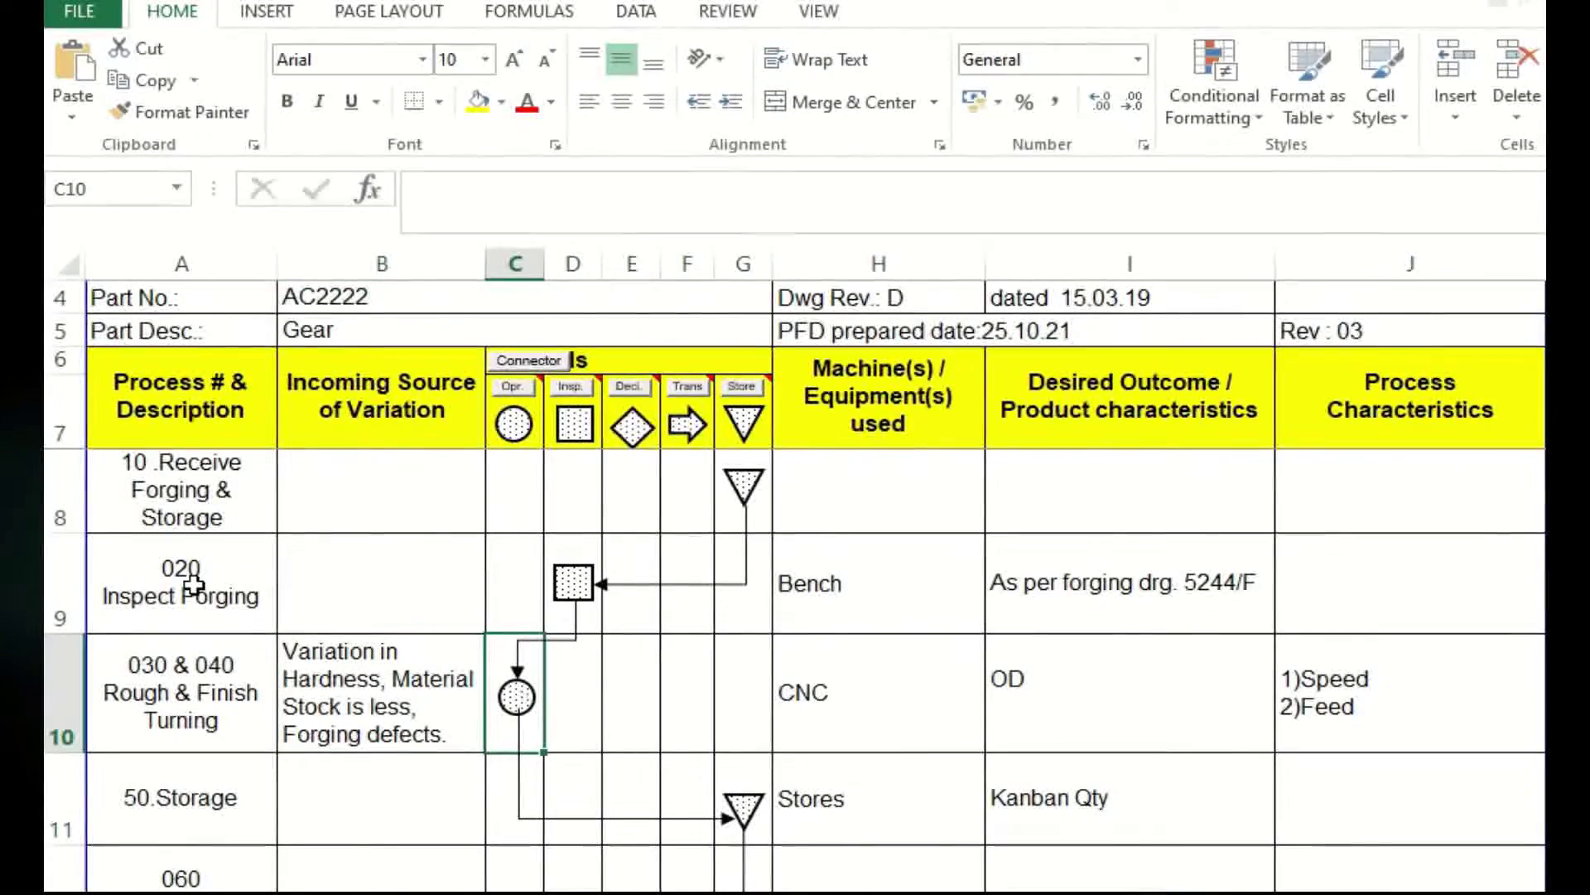
key("Right")
key("Right")
key("Right")
key("Right")
key("Right")
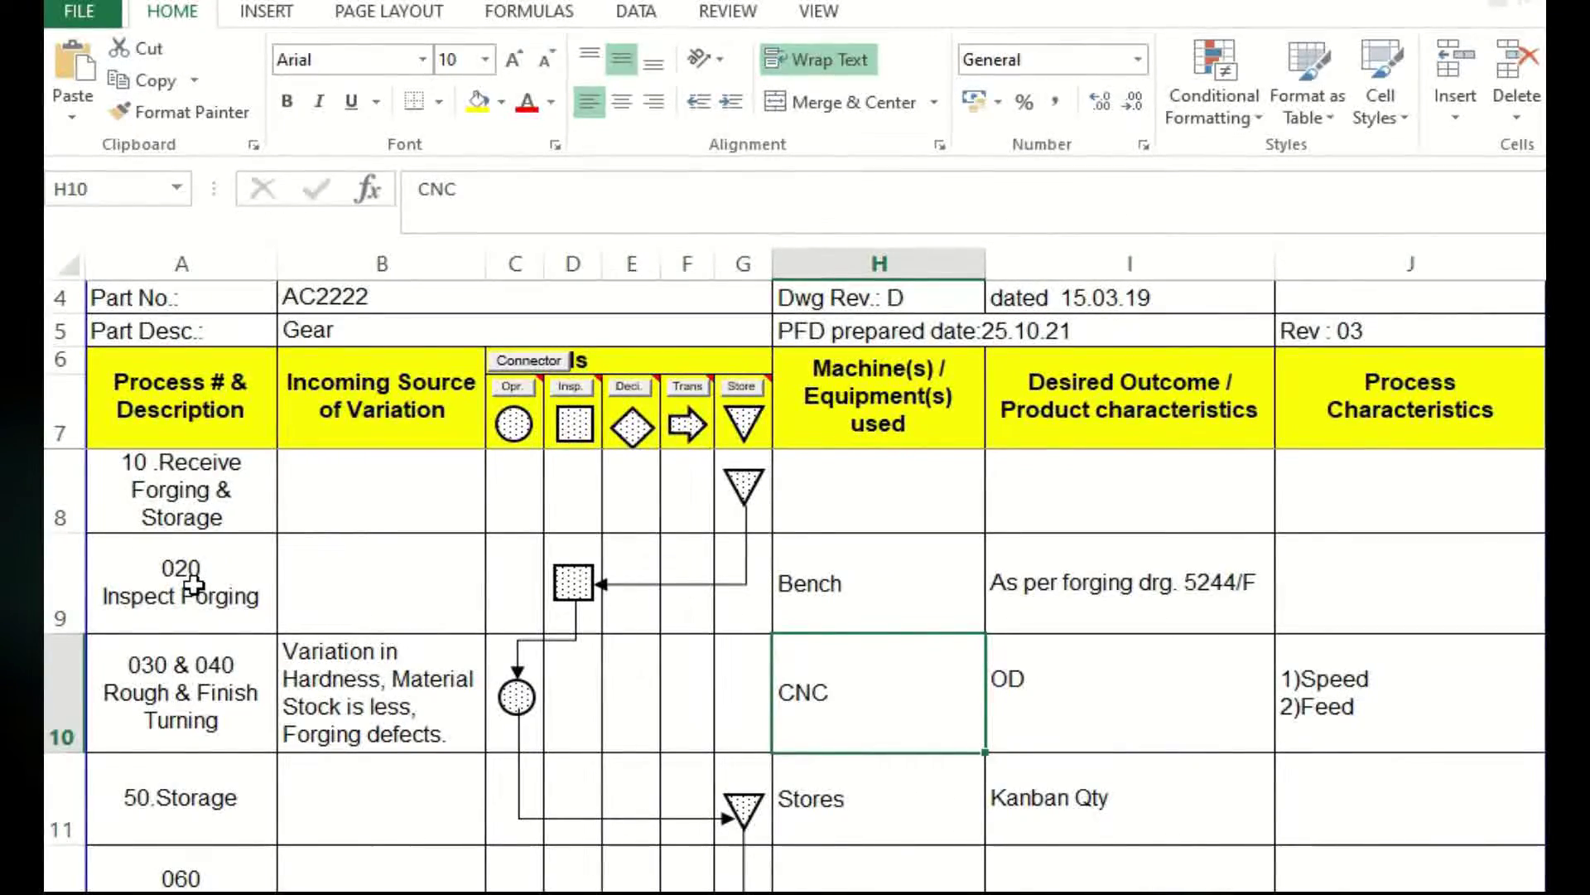
key("Right")
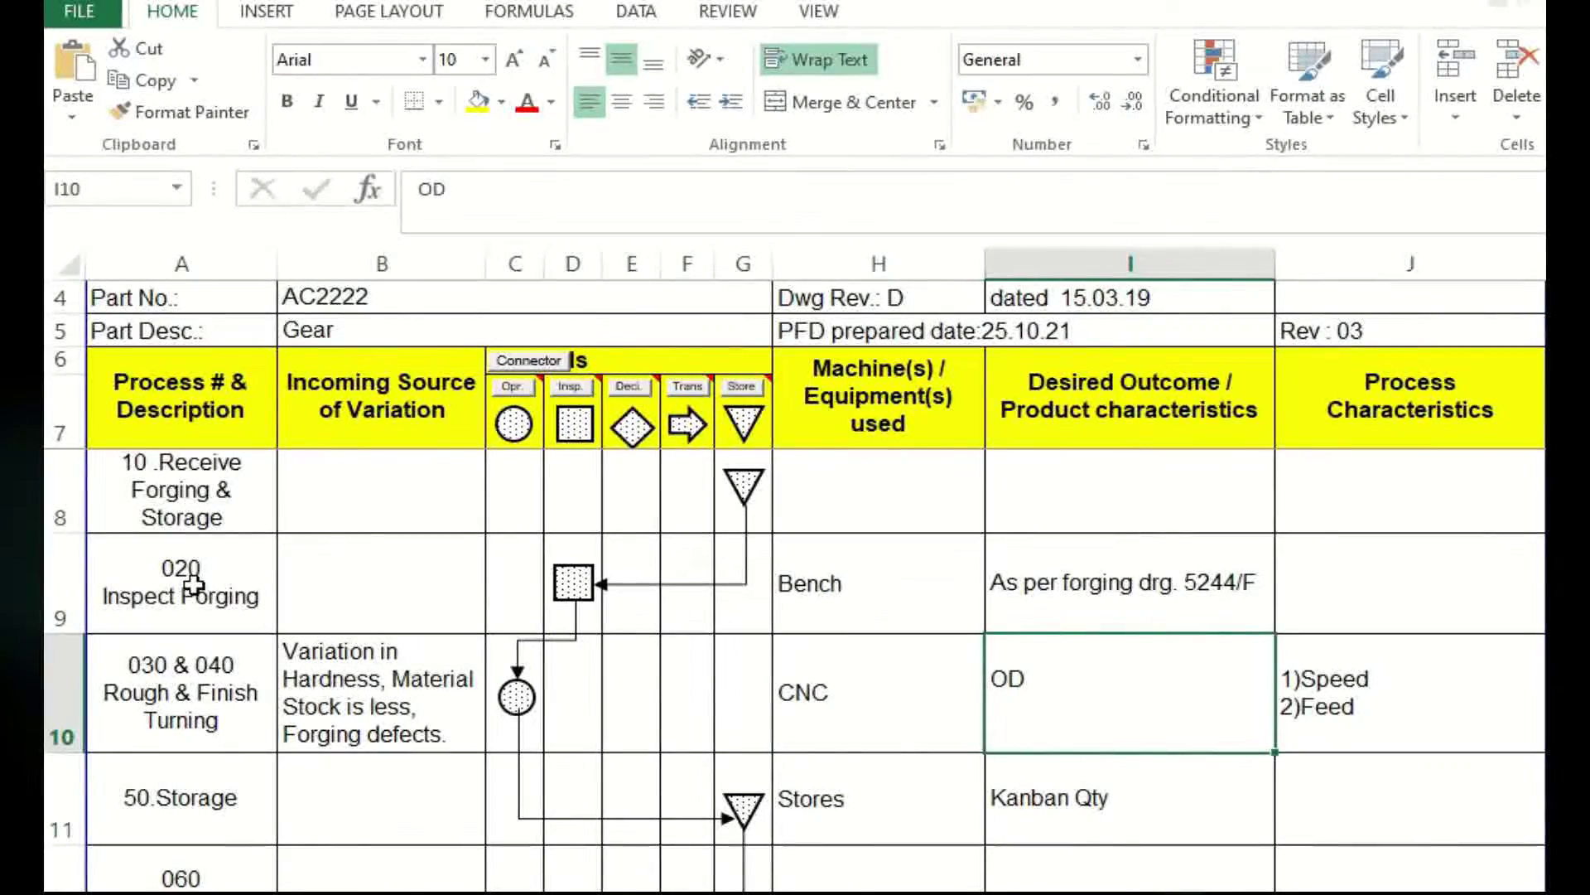
key("Right")
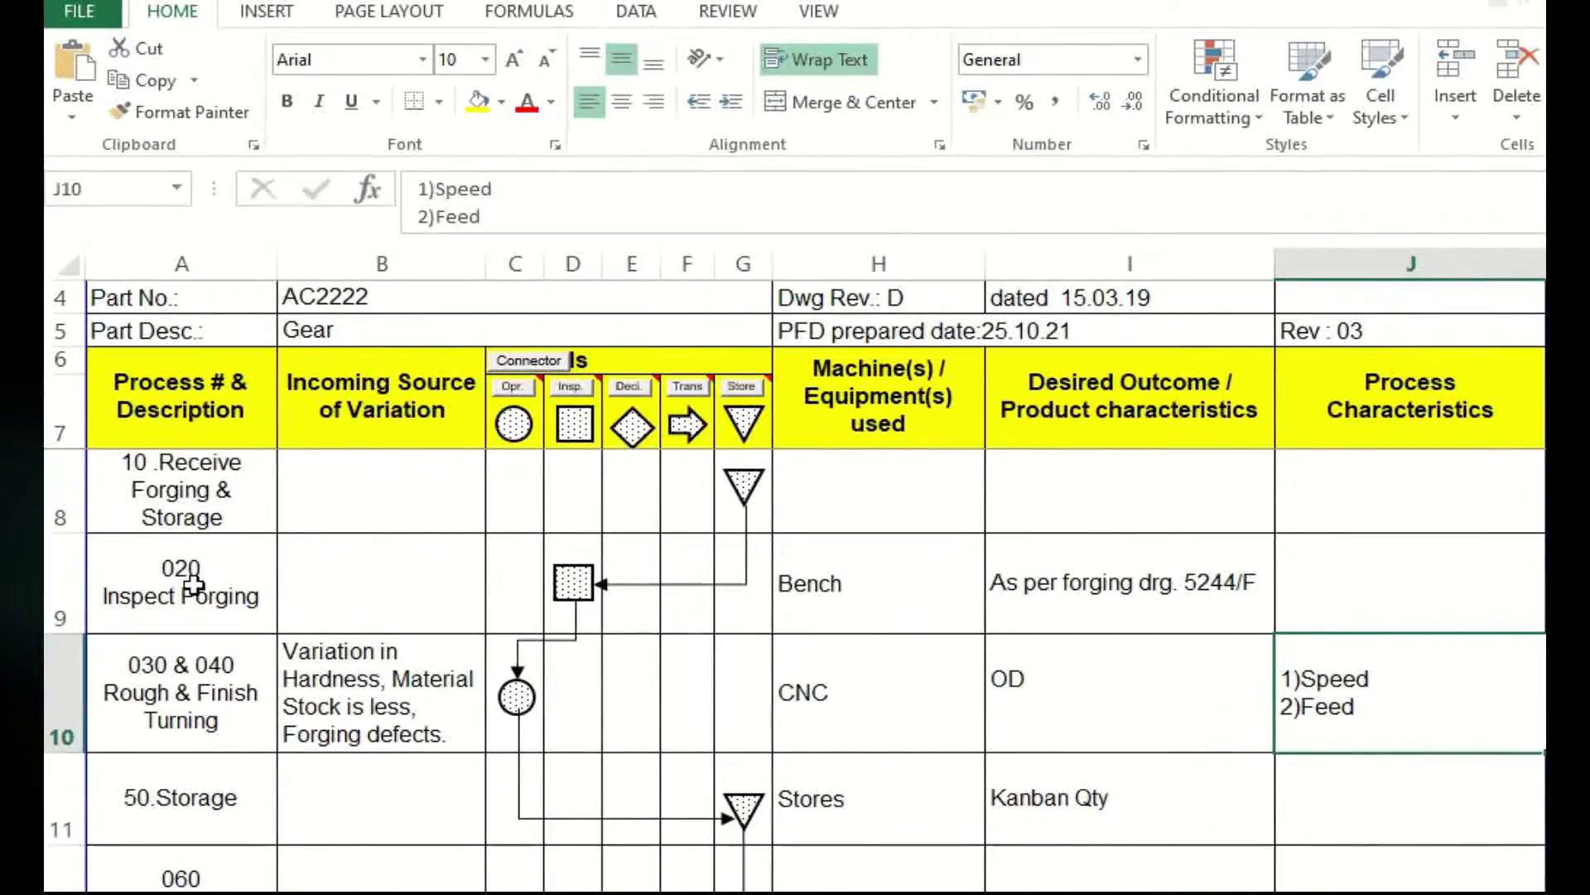
key("Down")
scroll(193, 585, "down", 1)
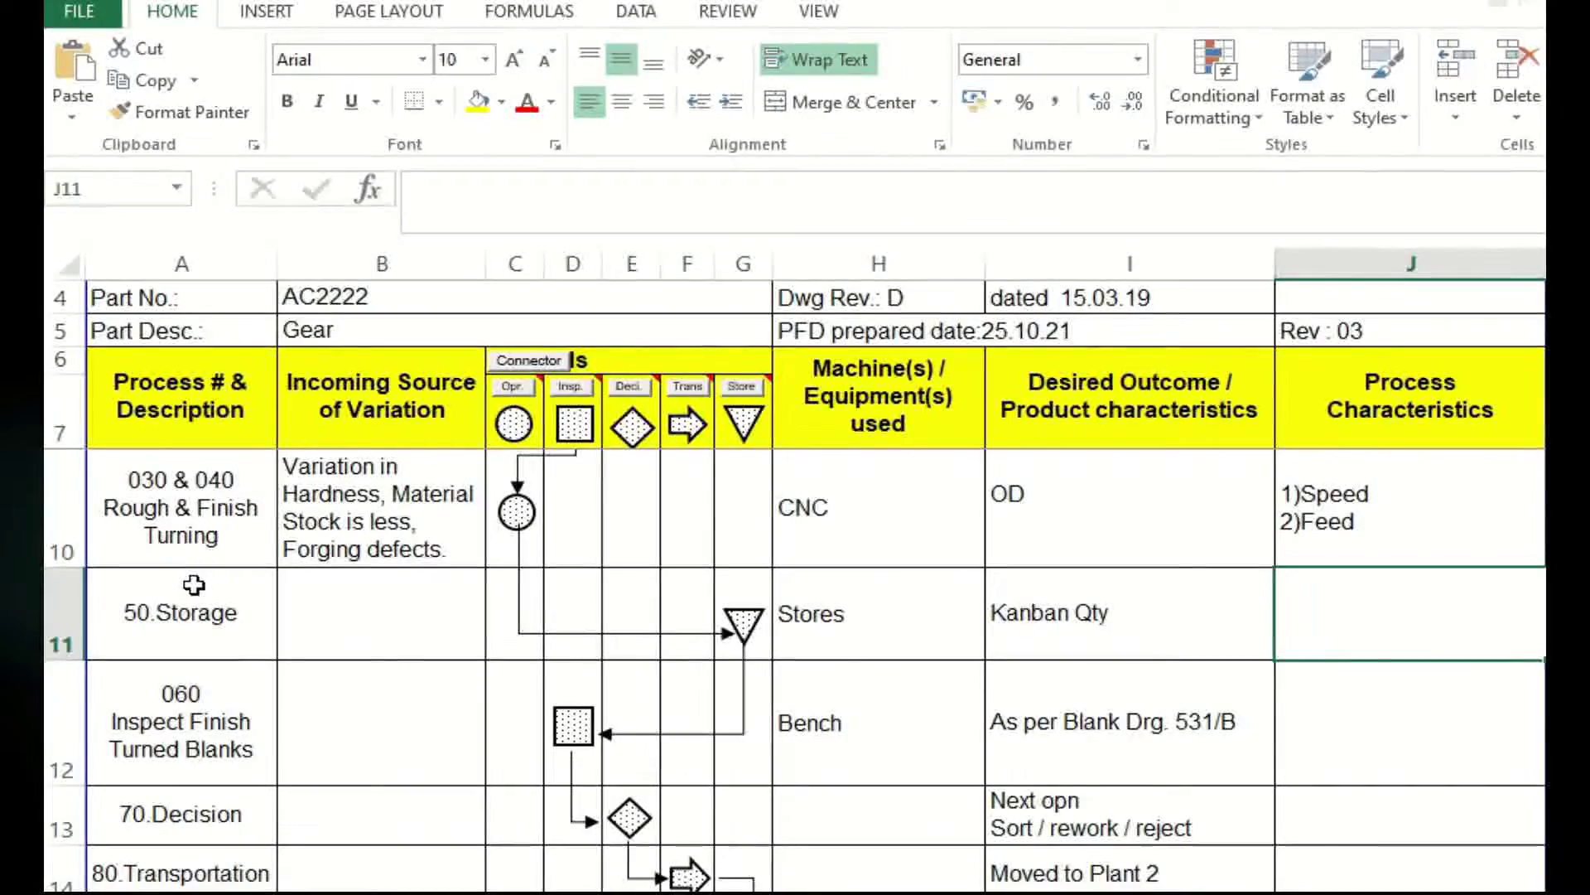
key("Left")
key("Left")
key("Left")
key("Left")
key("Left")
key("Left")
key("Left")
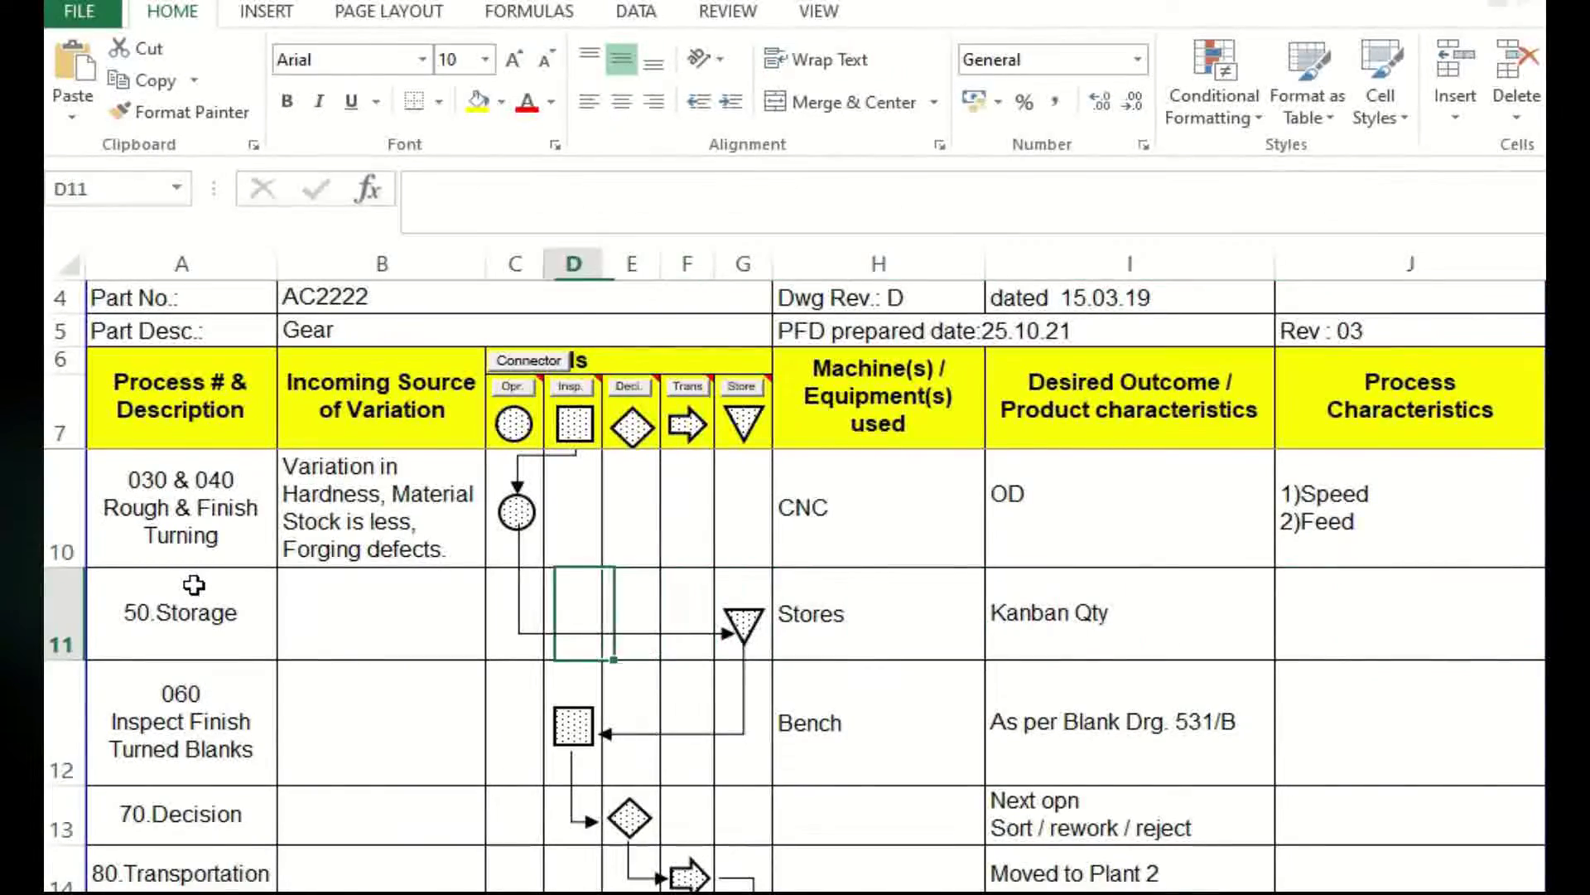
key("Down")
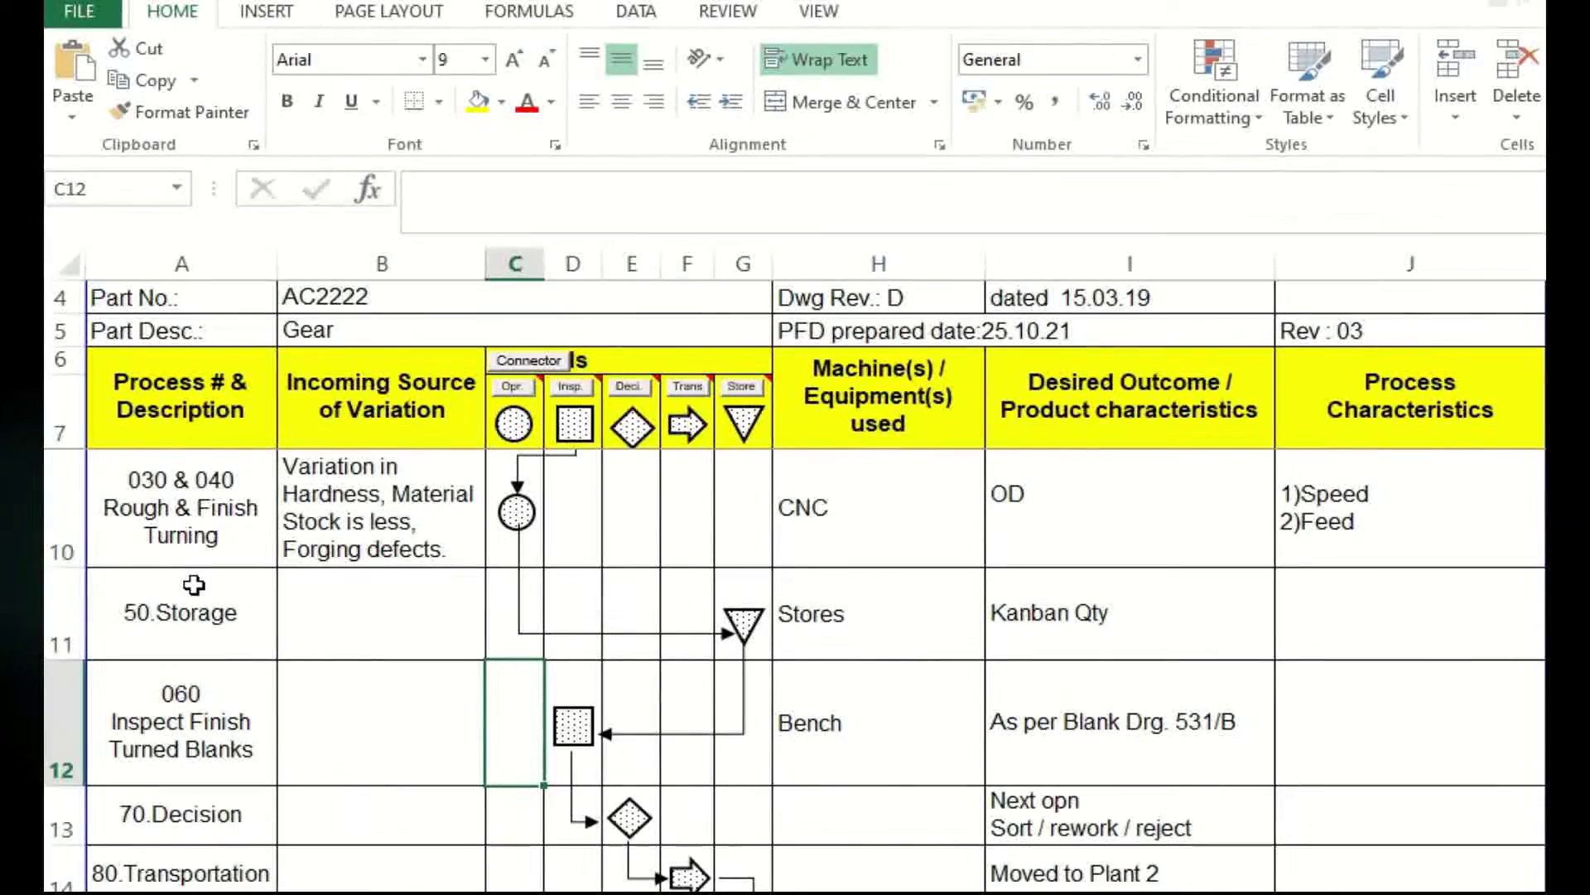
key("Down")
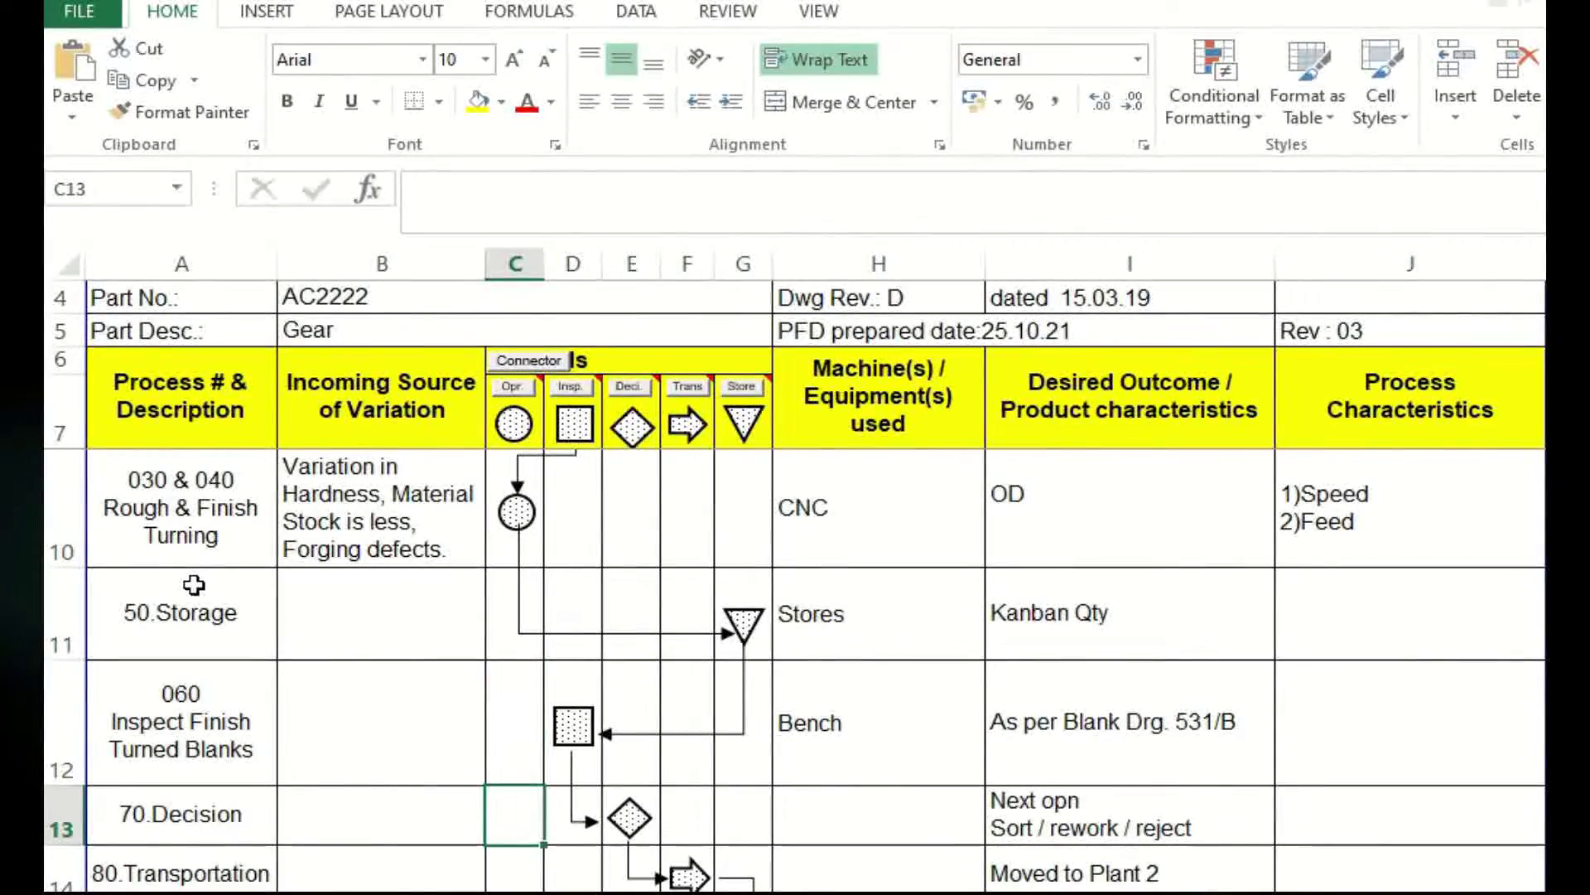
key("Right")
key("Right")
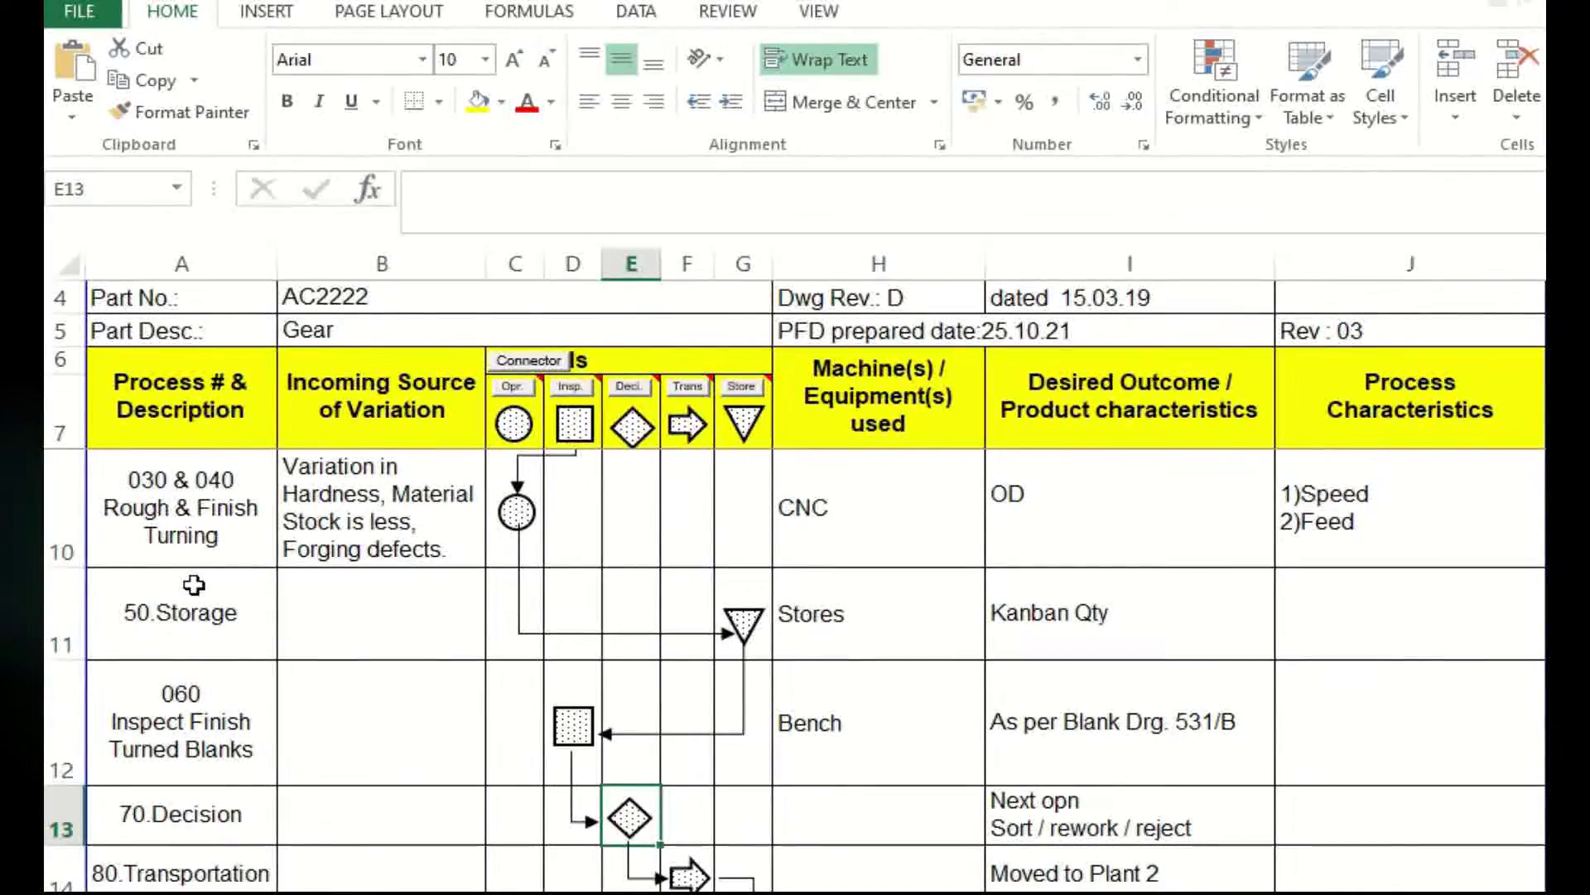
key("Down")
key("Right")
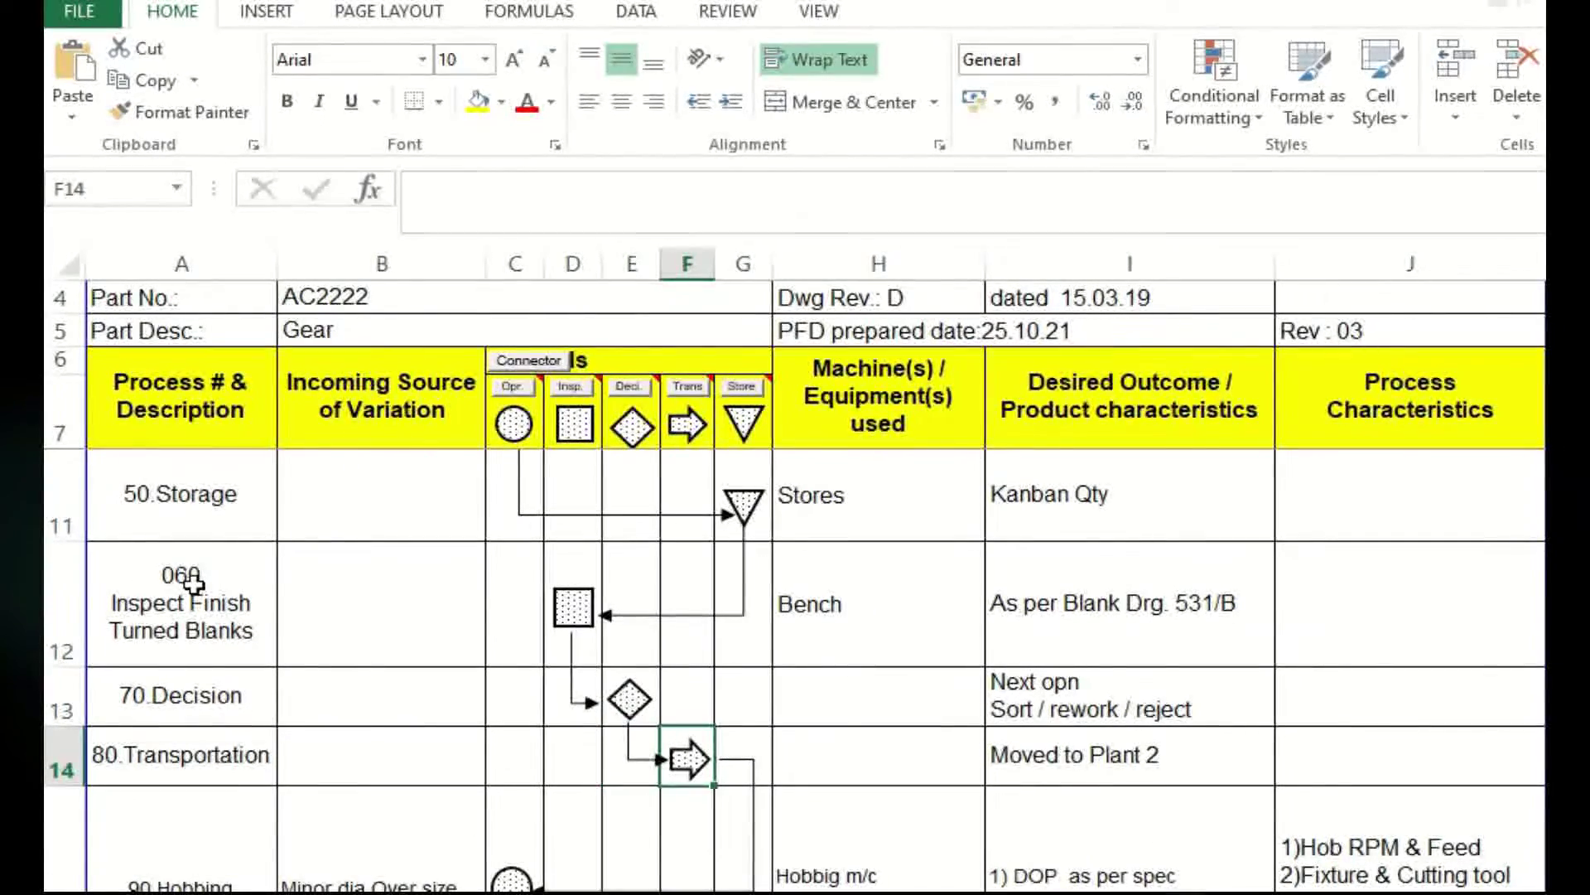
key("Down")
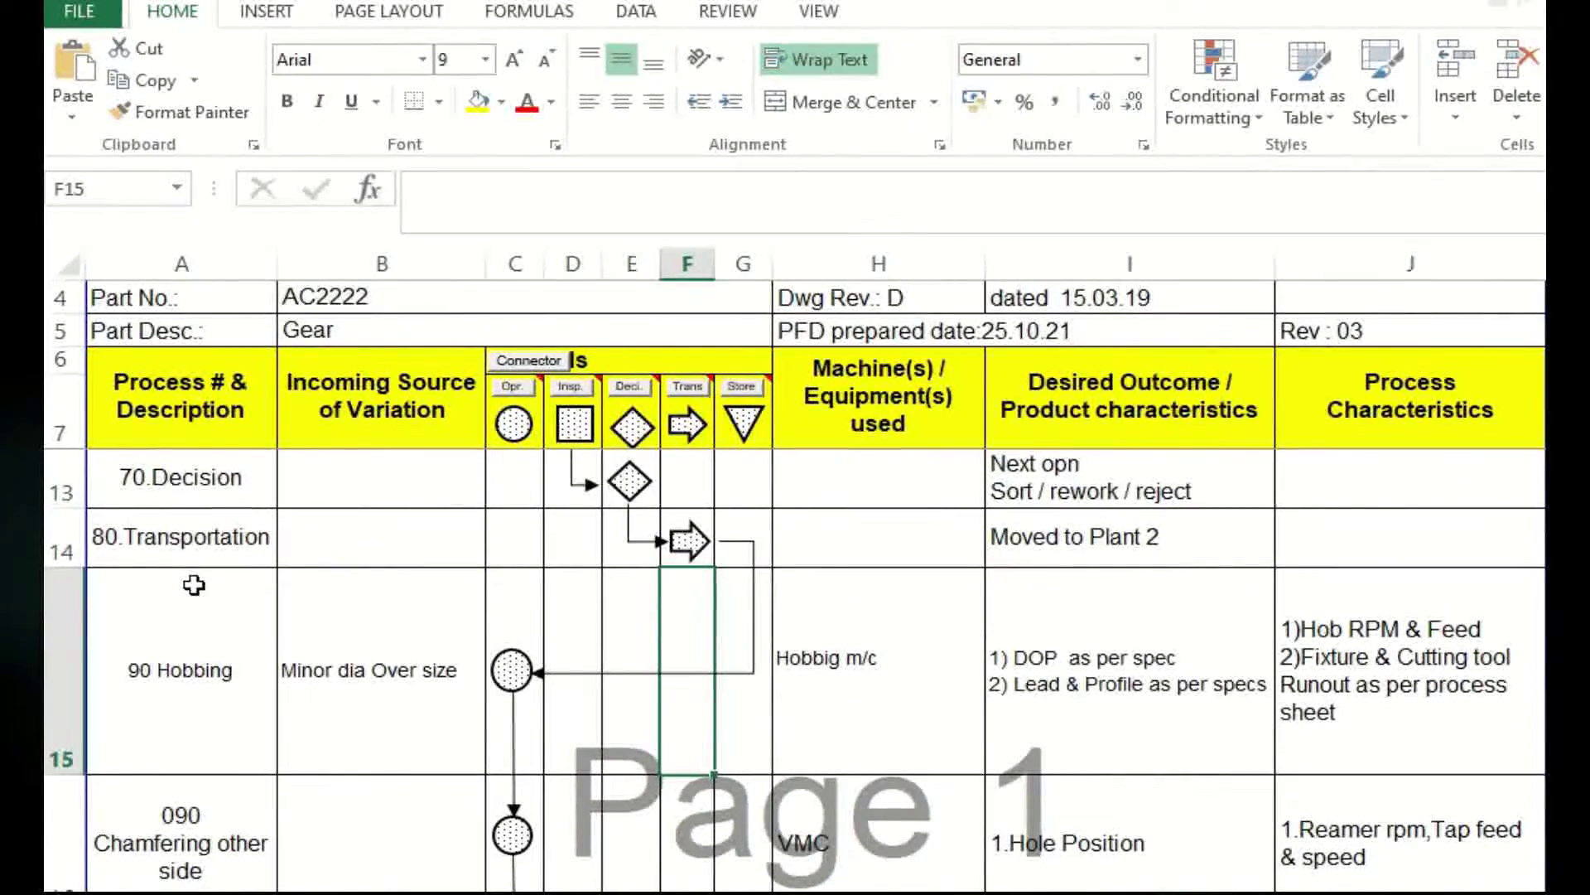
key("Left")
key("Left")
key("Left")
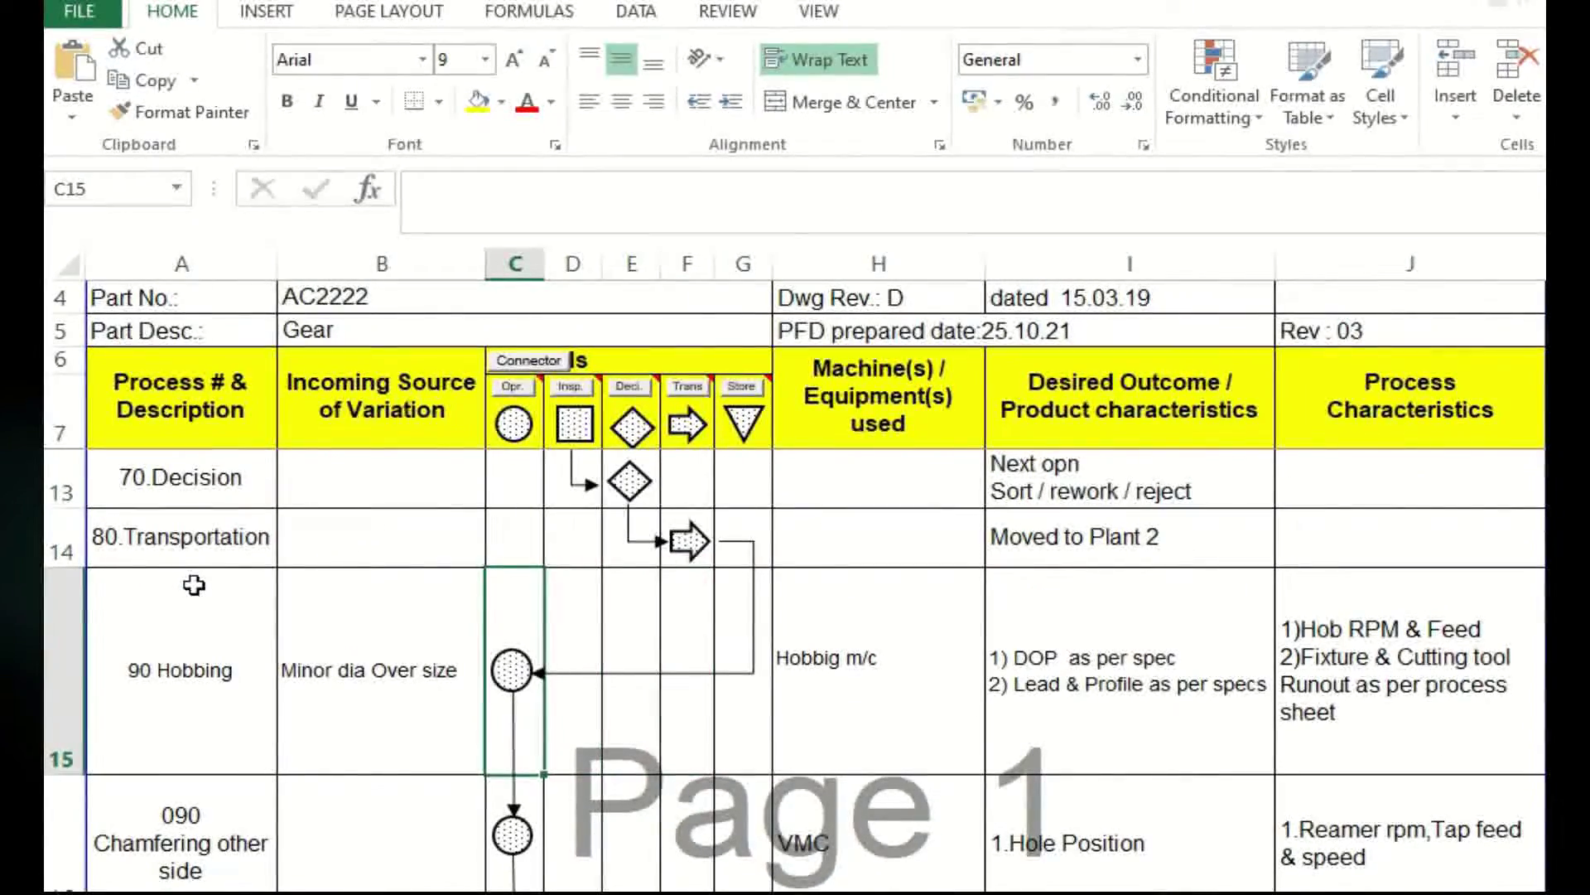
key("Left")
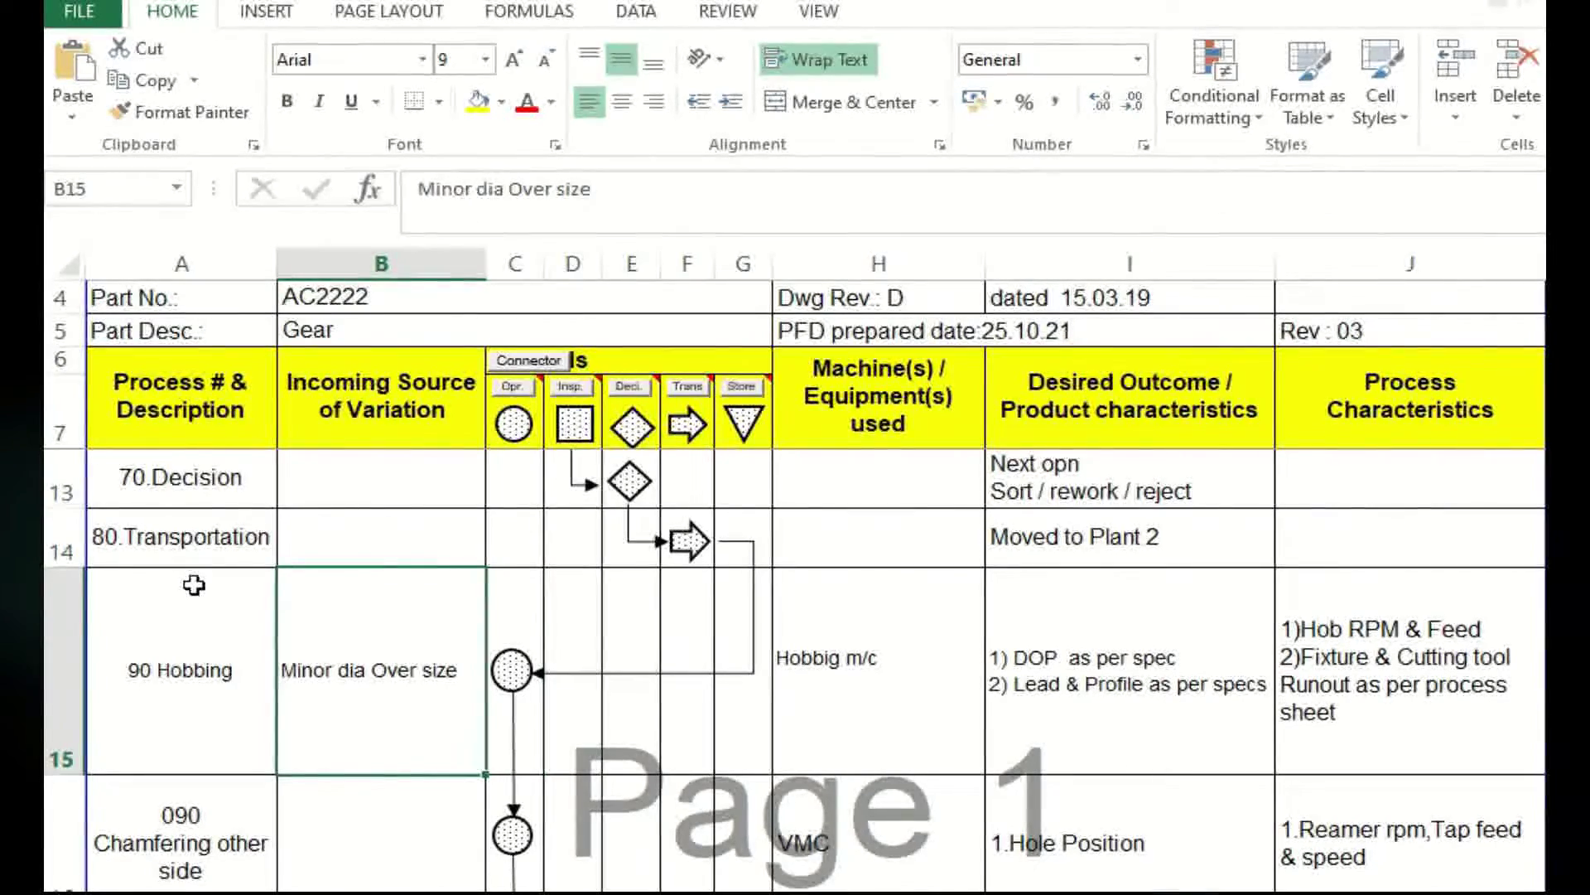
key("Right")
key("Right")
key("Right")
key("Right")
key("Right")
key("Right")
key("Right")
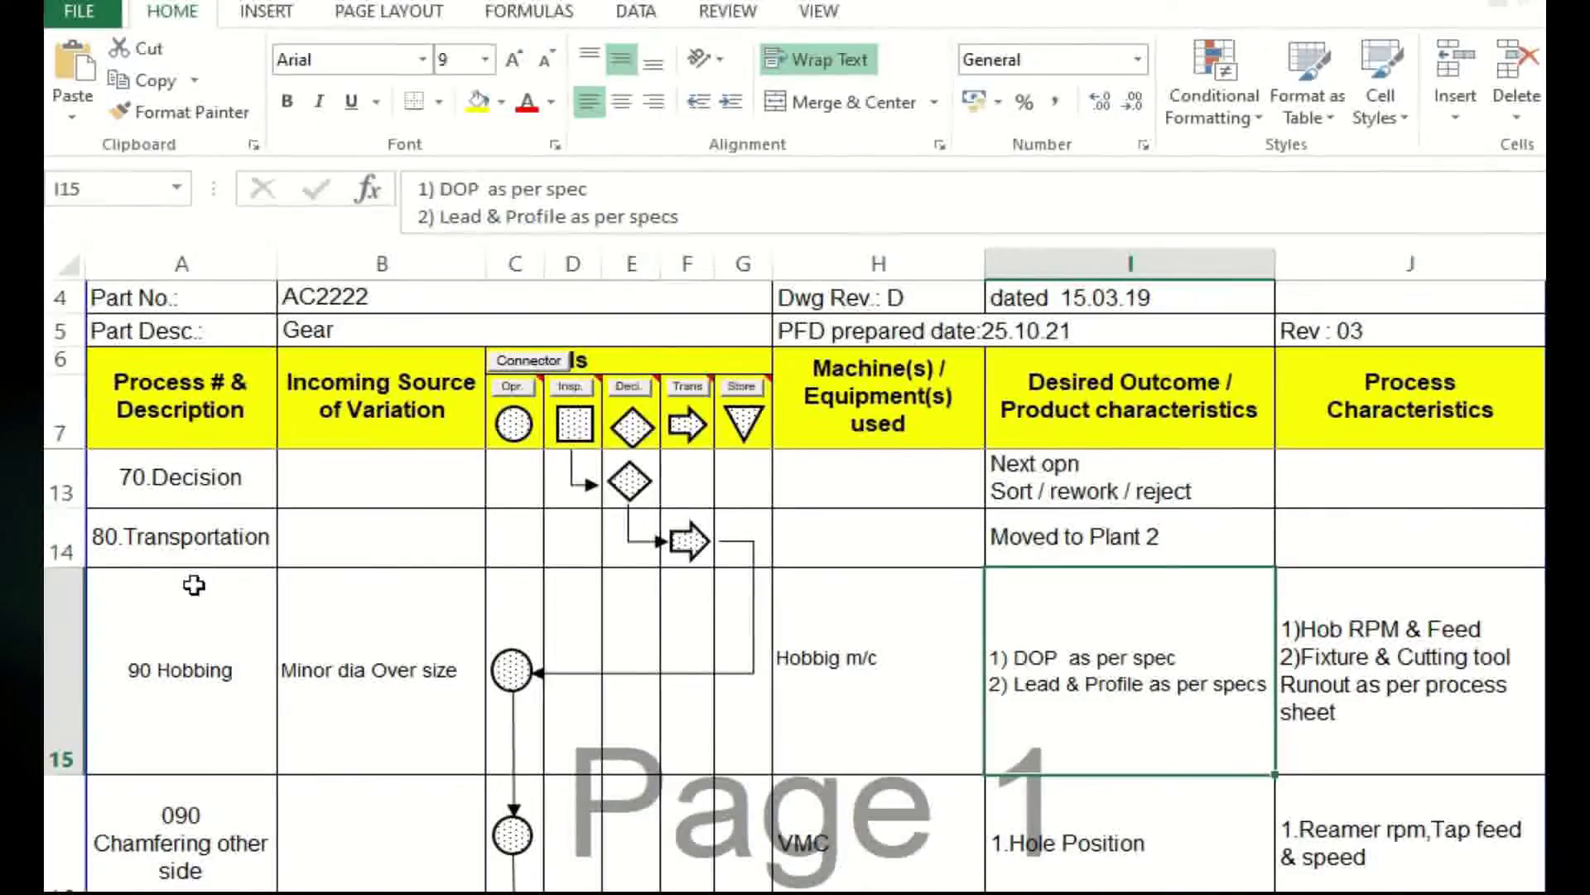
key("Right")
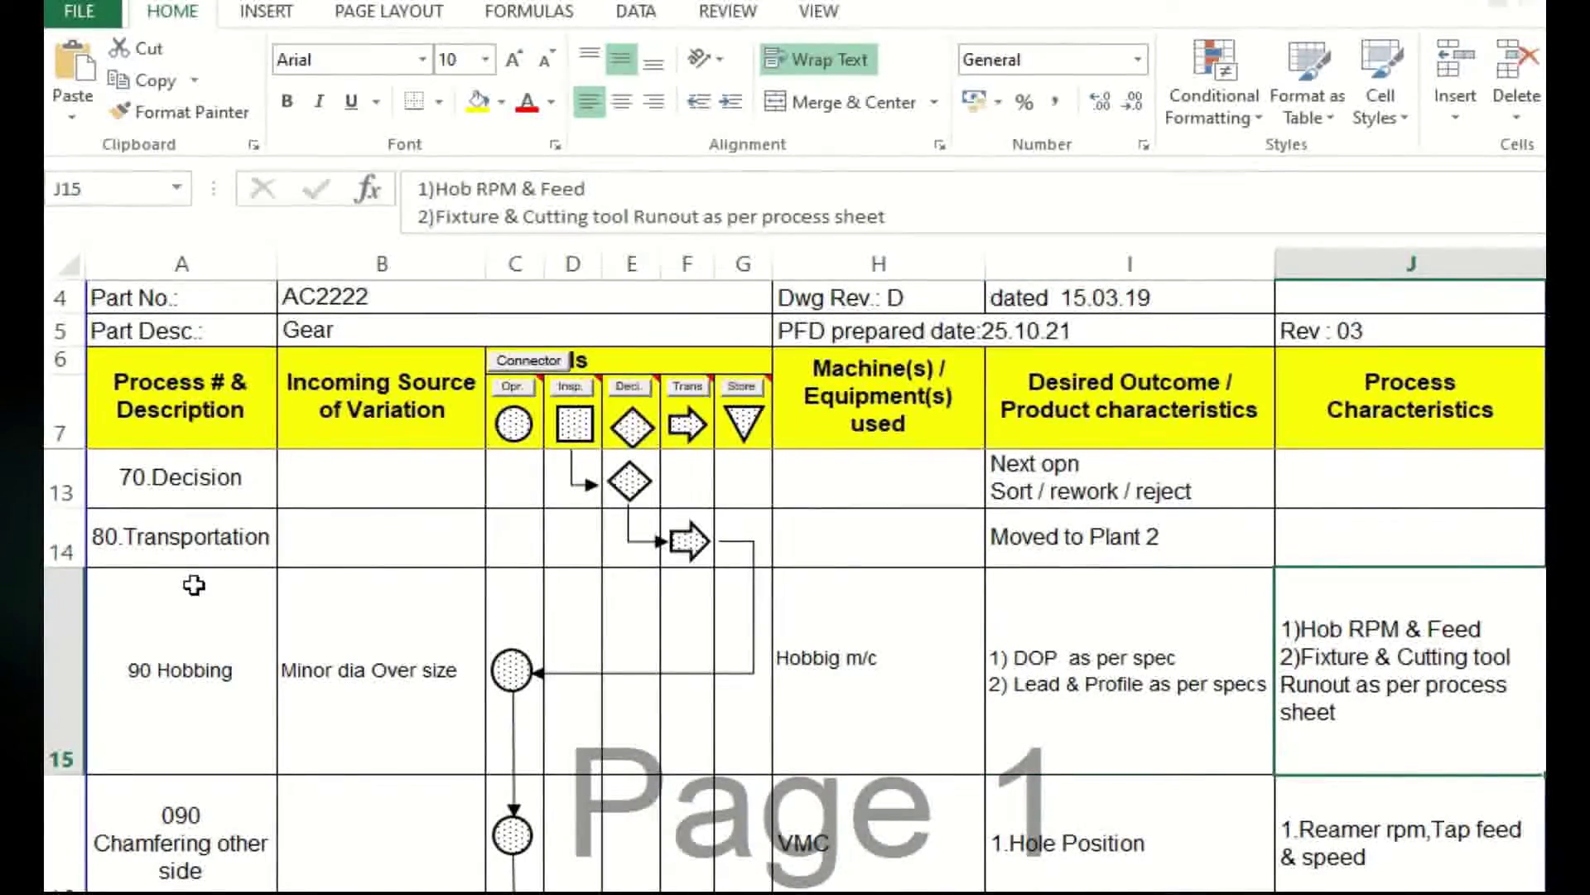
key("Down")
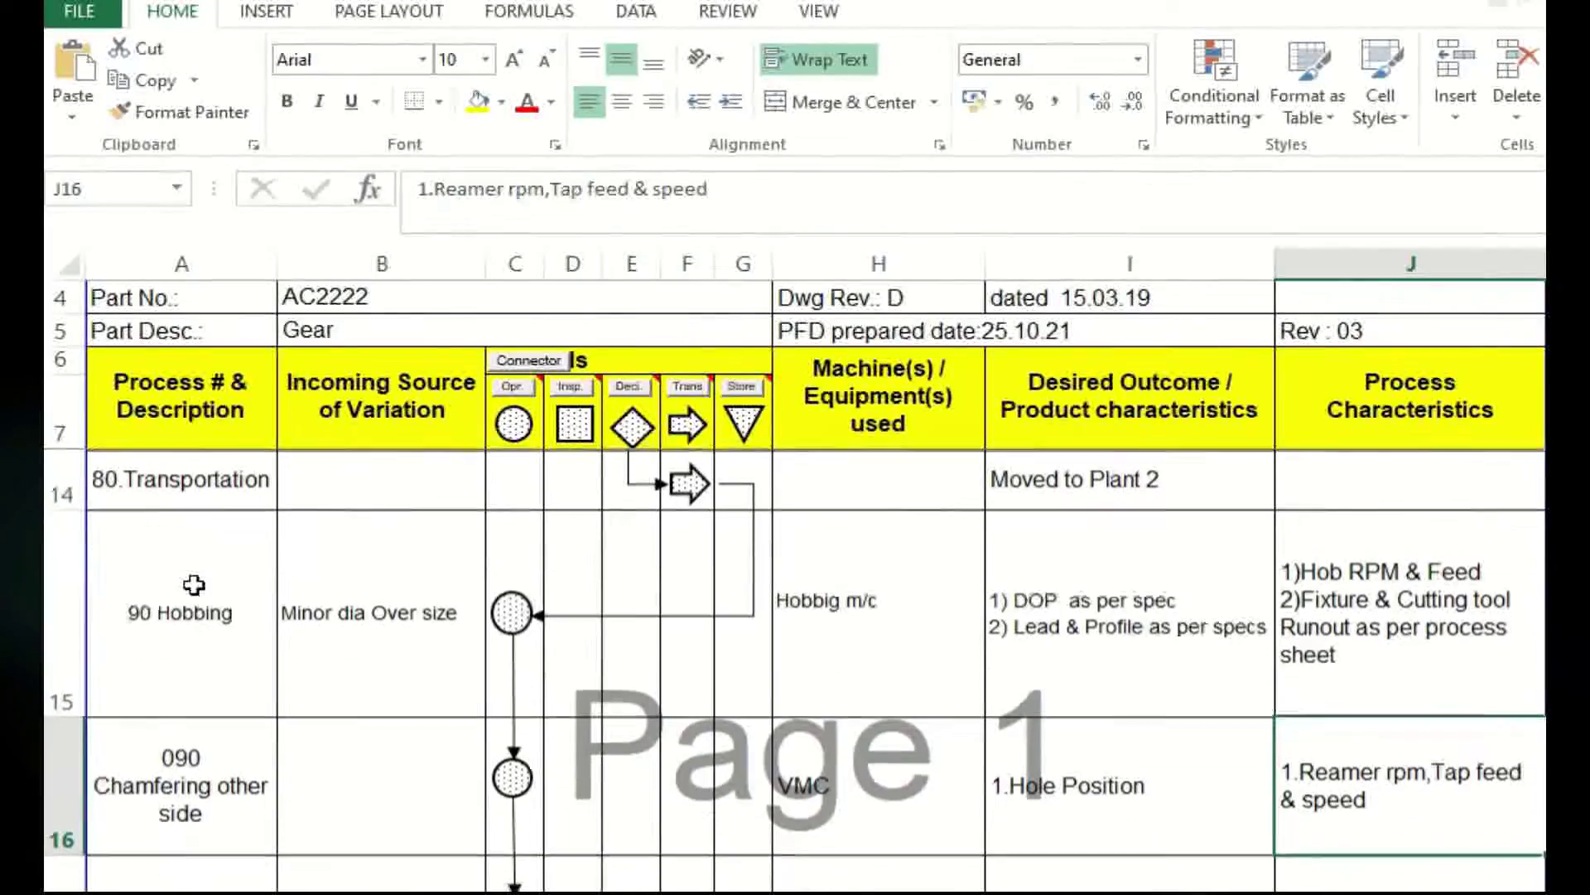
key("Down")
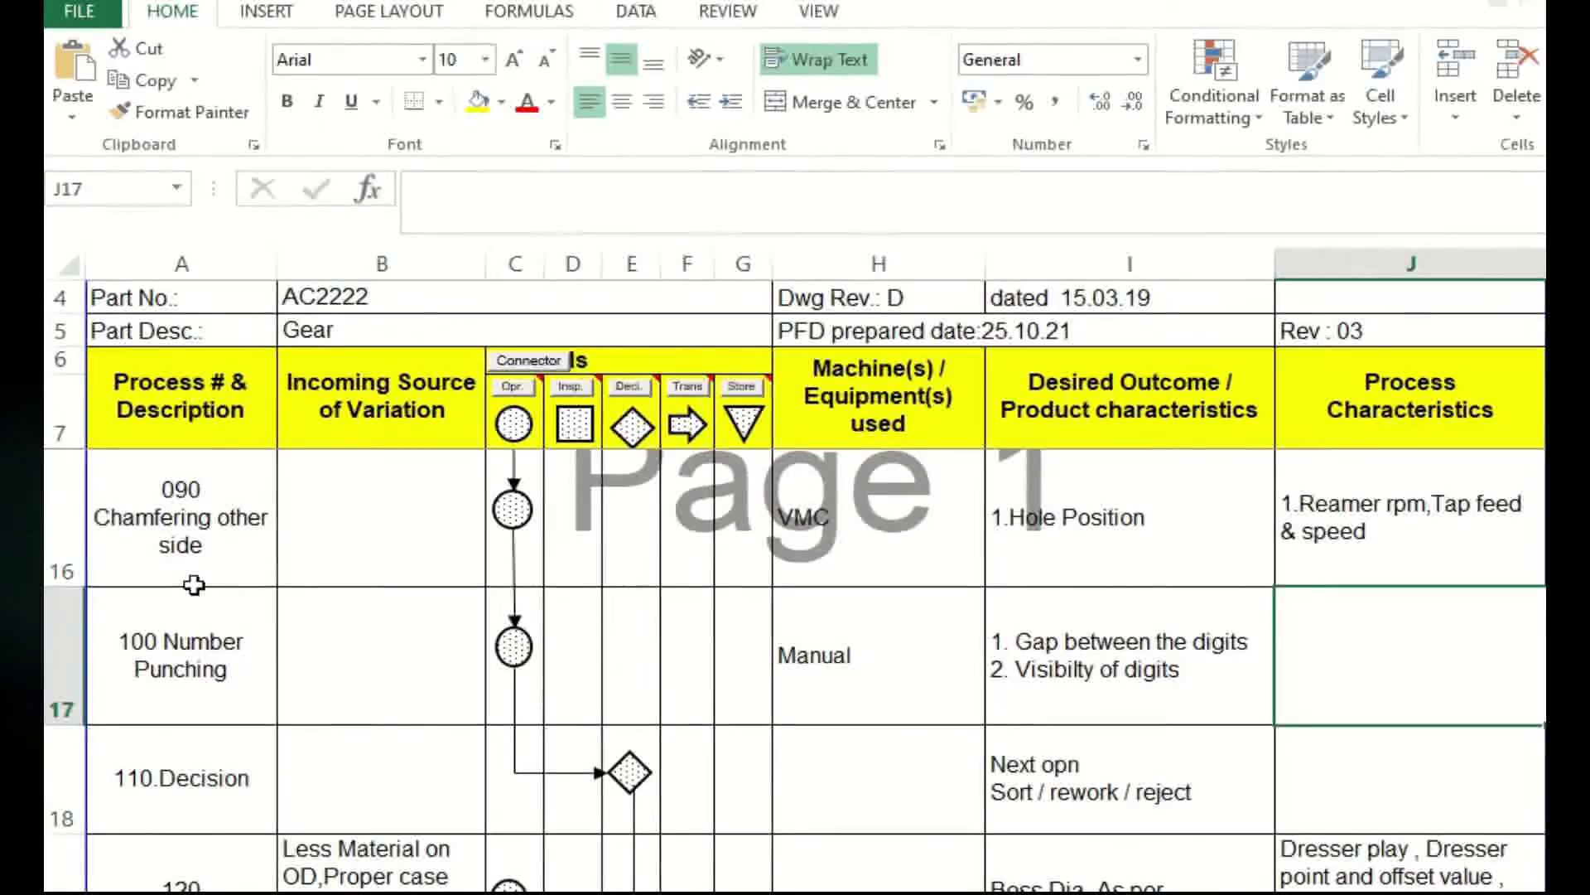
key("Down")
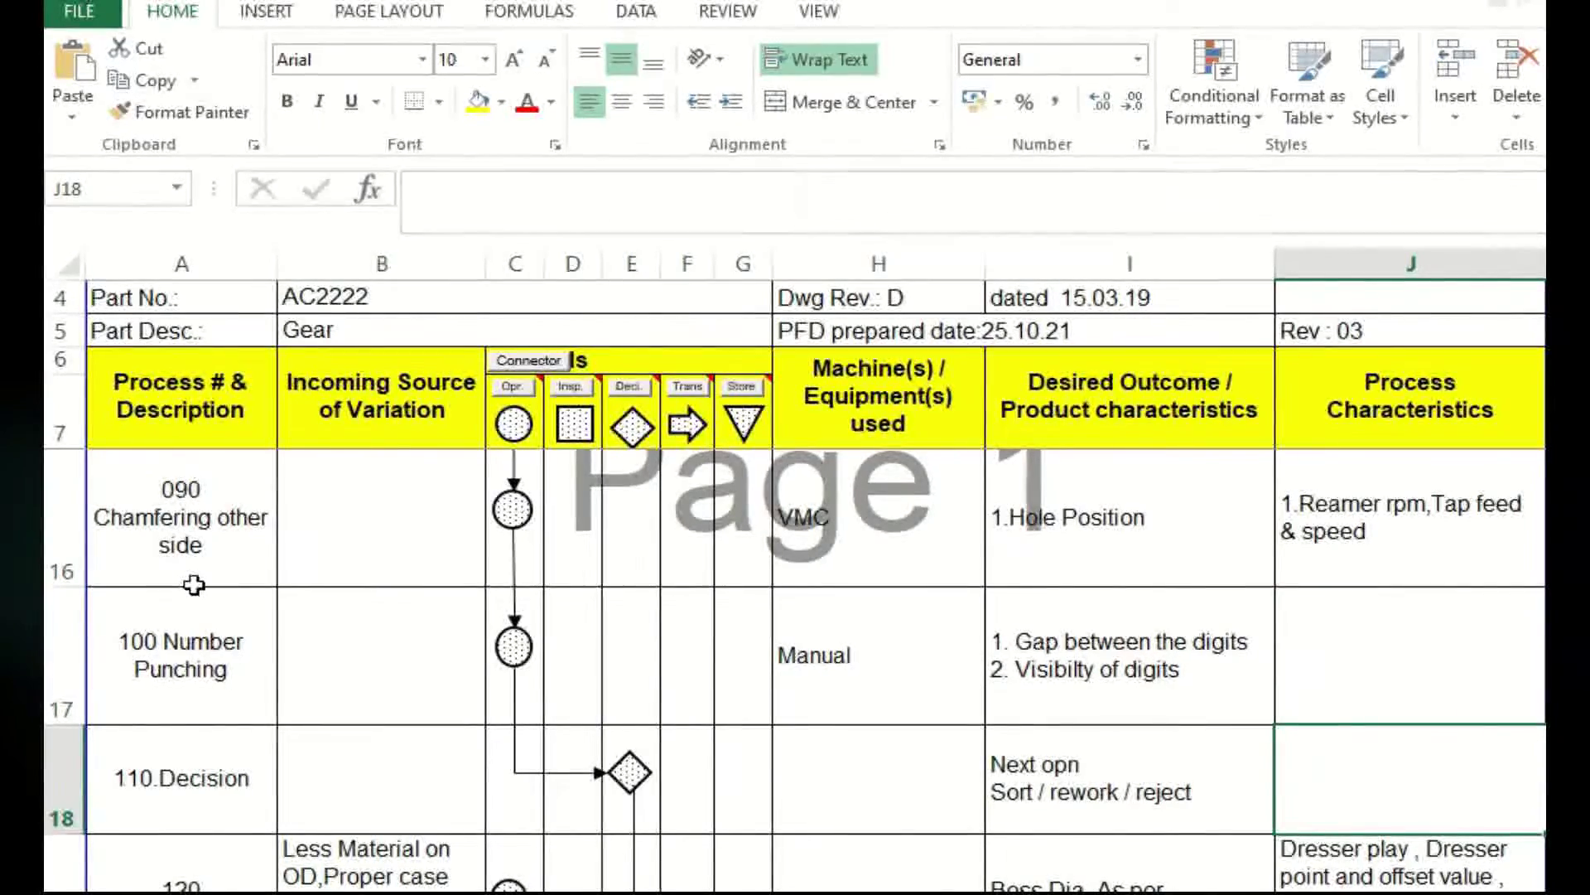
key("Down")
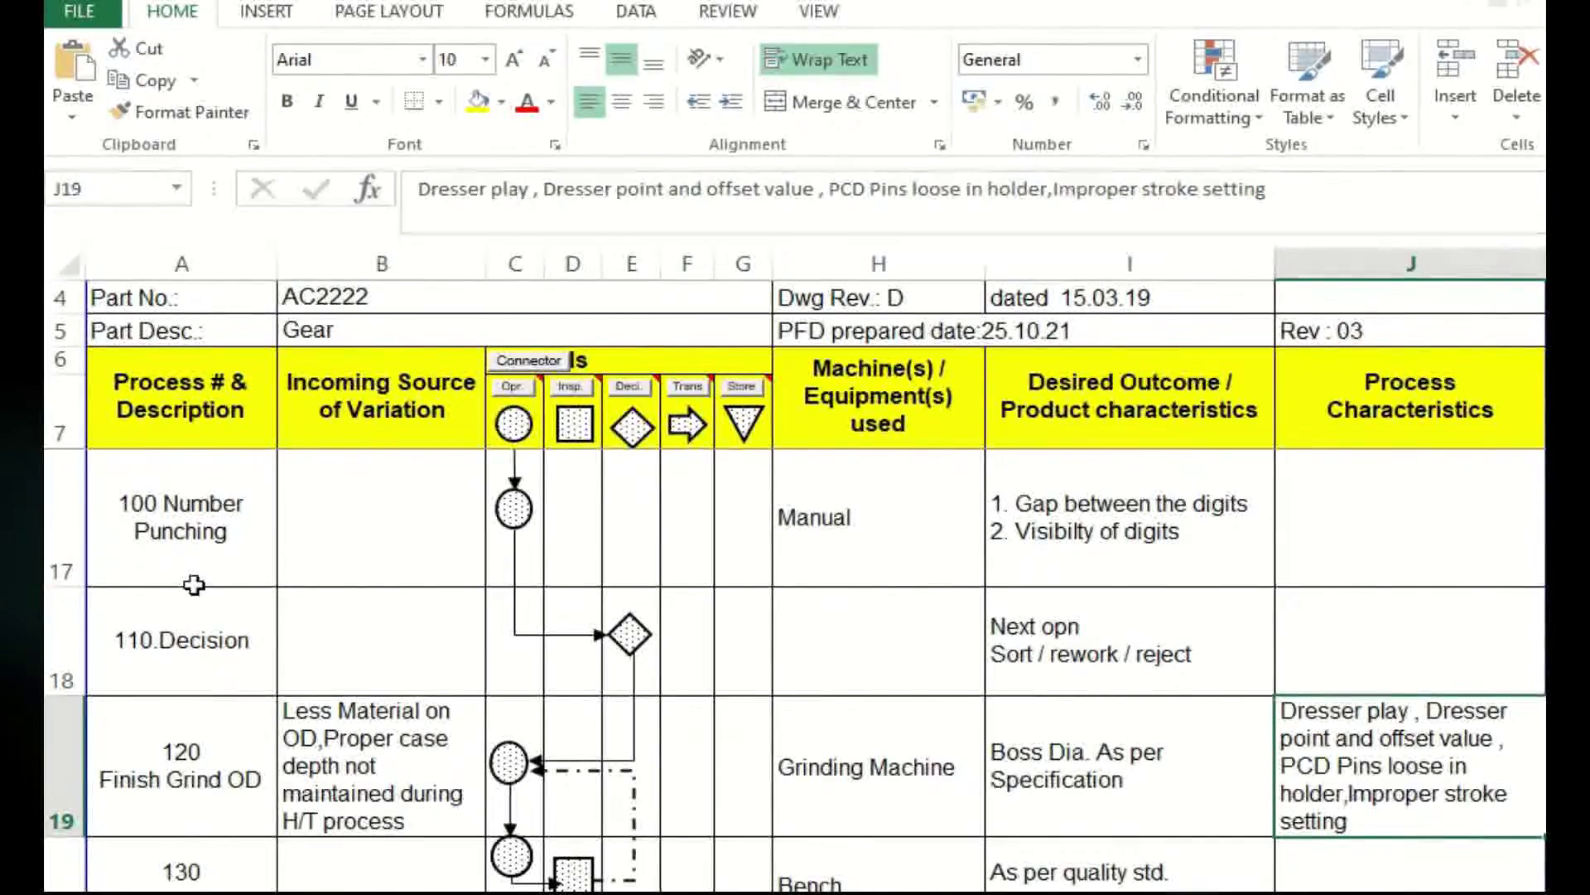
key("Down")
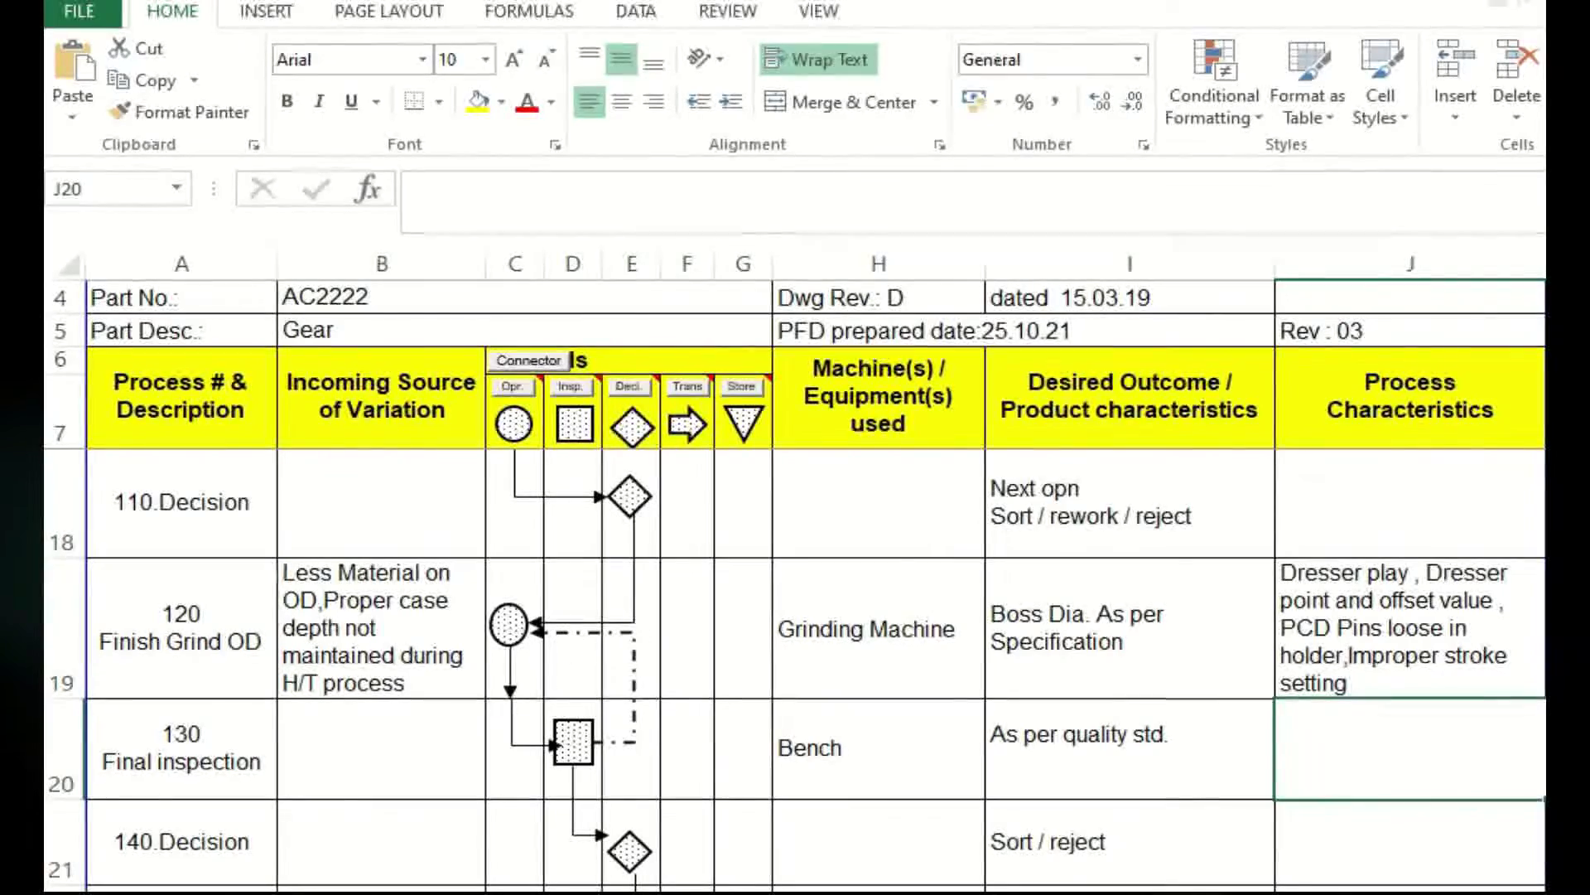
scroll(568, 646, "down", 1)
scroll(795, 671, "down", 3)
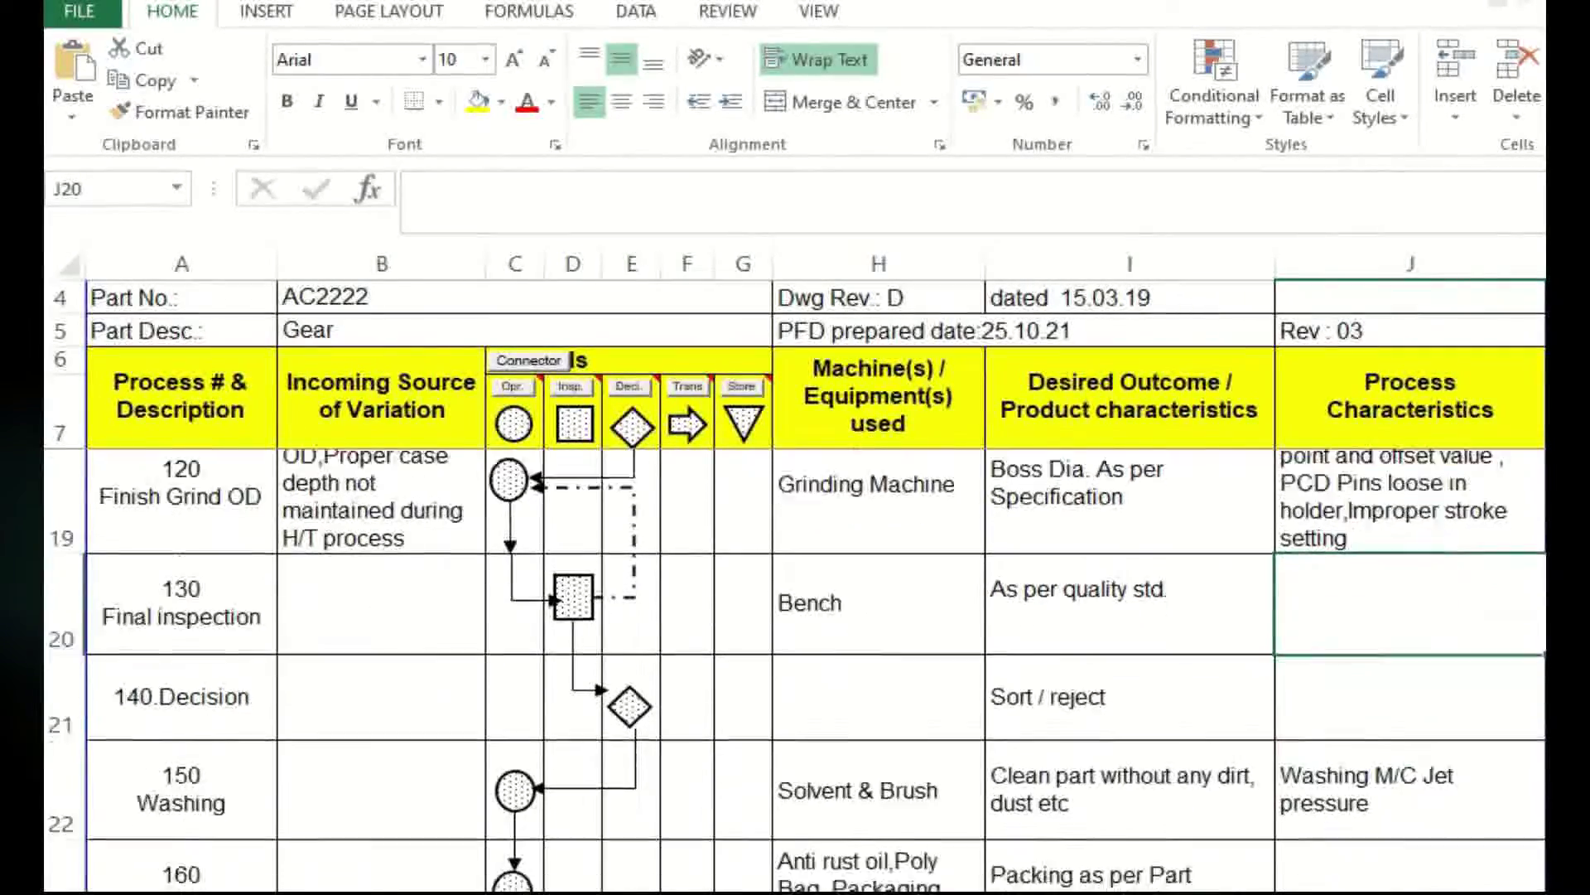
scroll(795, 671, "down", 1)
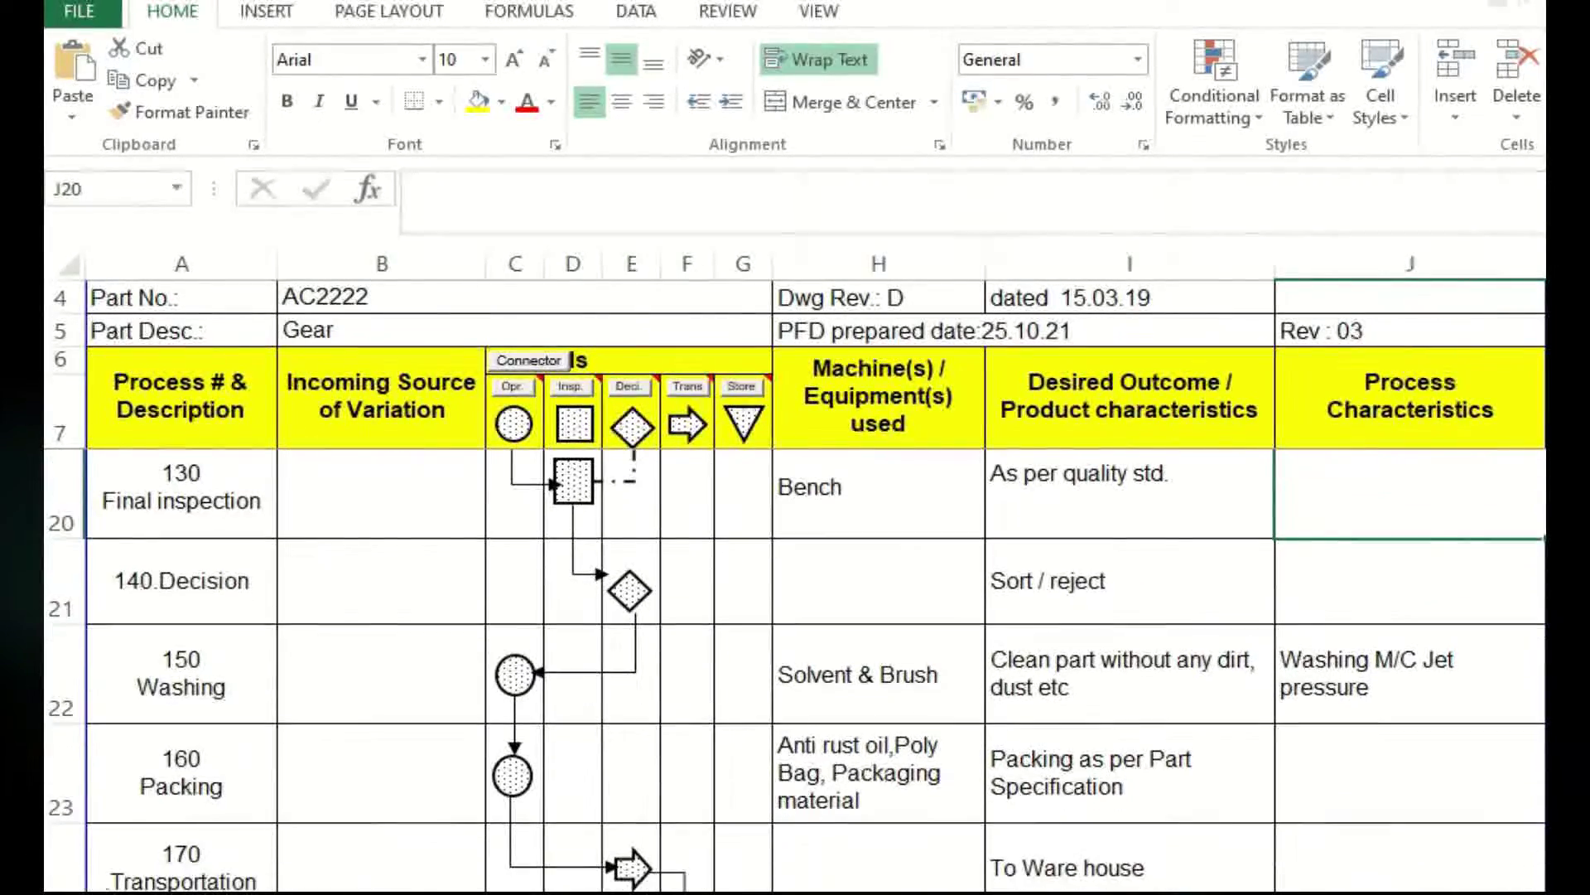
scroll(795, 671, "down", 1)
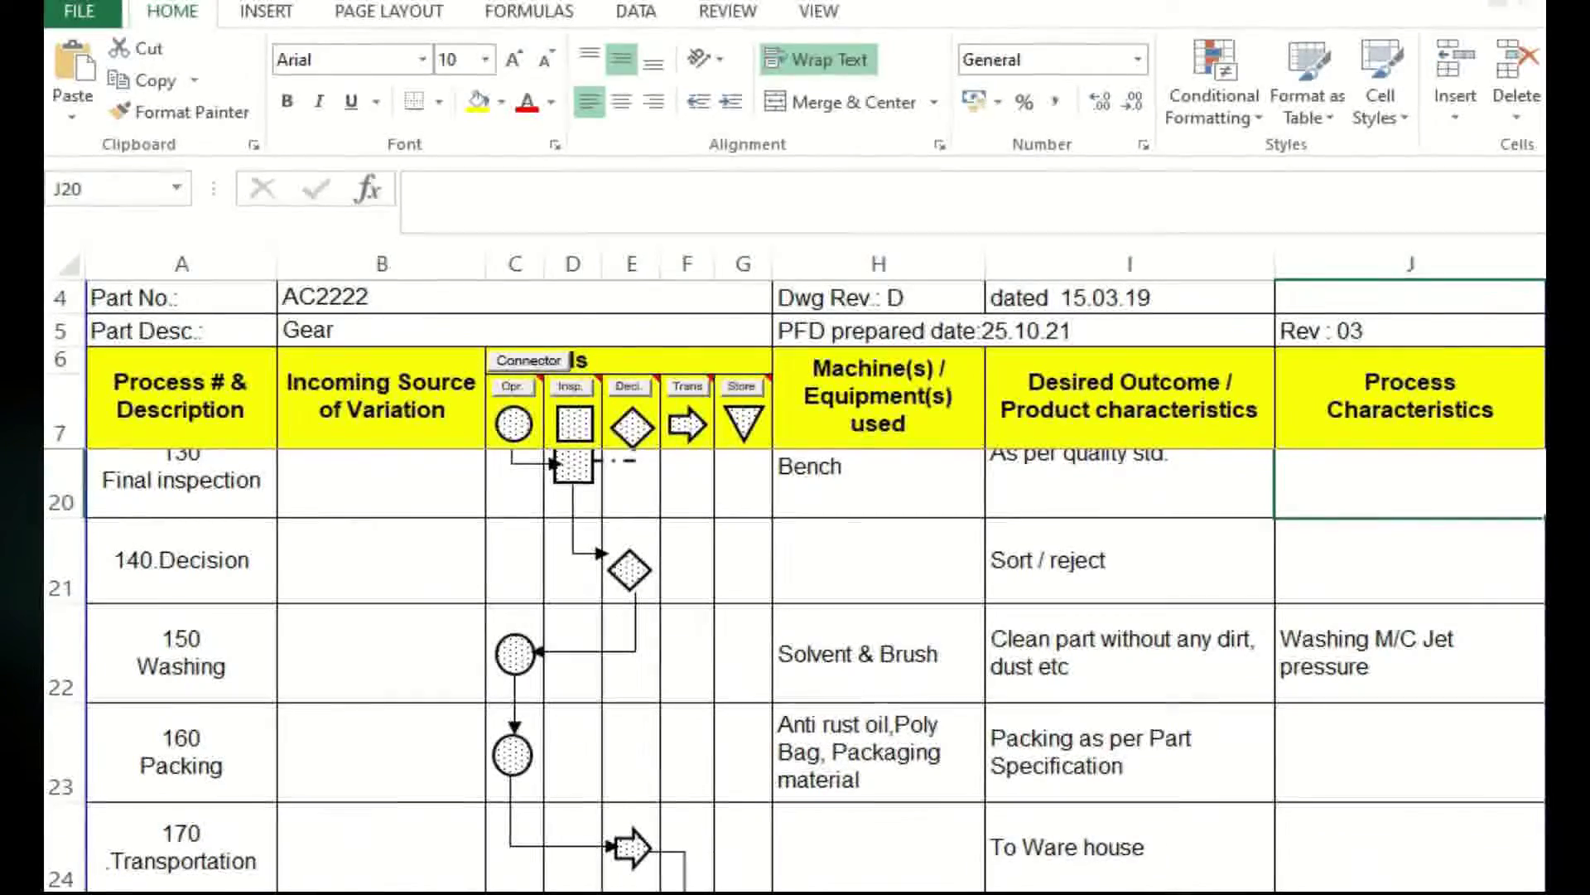
scroll(795, 671, "down", 1)
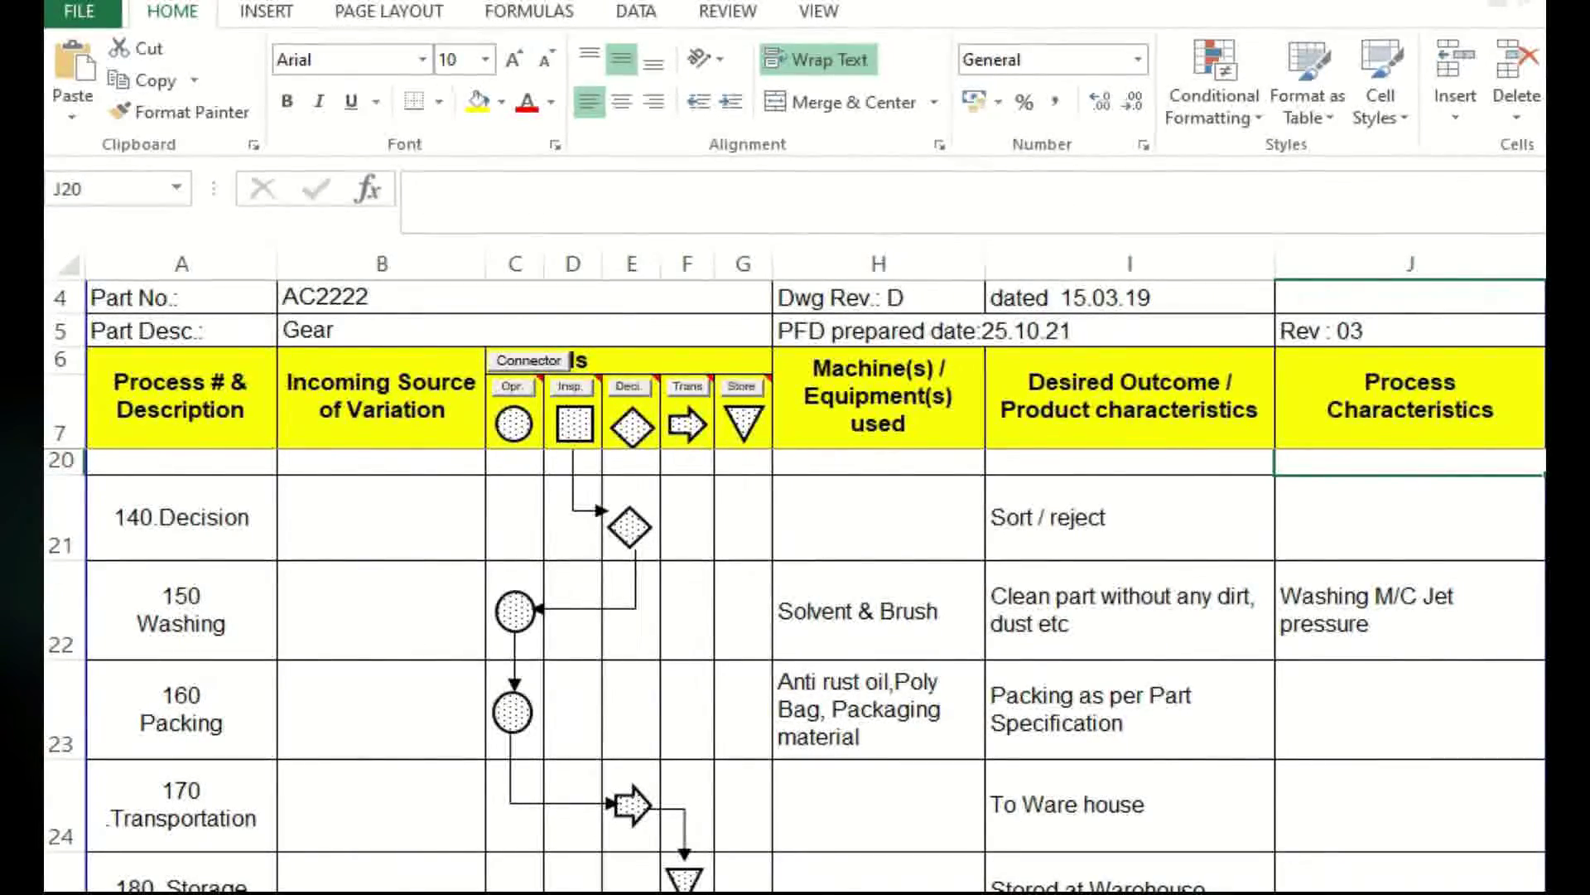
scroll(795, 663, "down", 1)
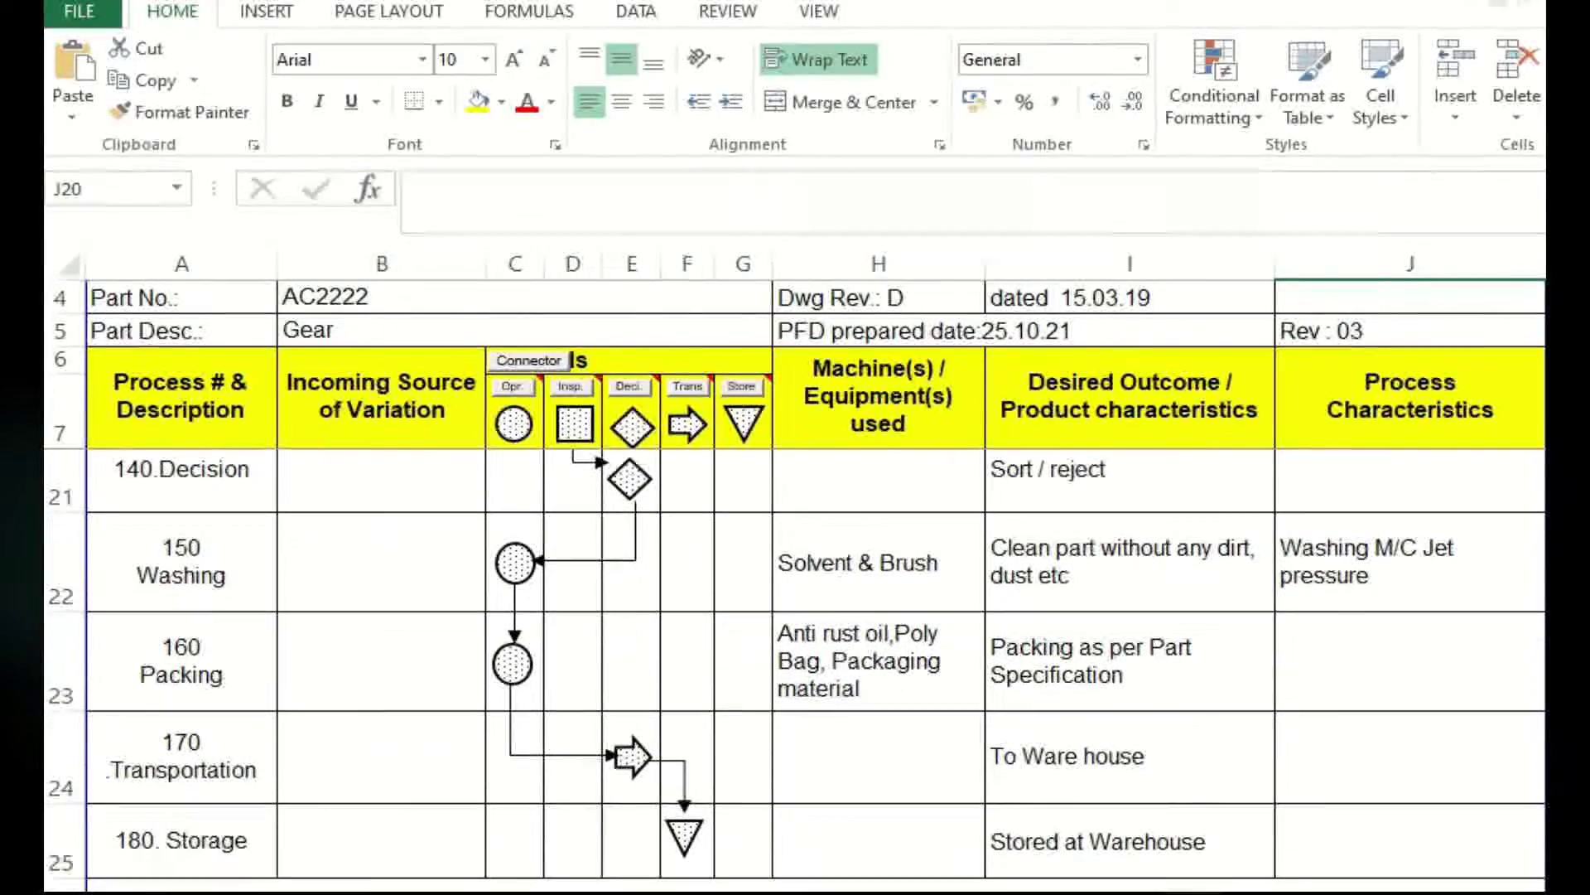
scroll(795, 663, "up", 1)
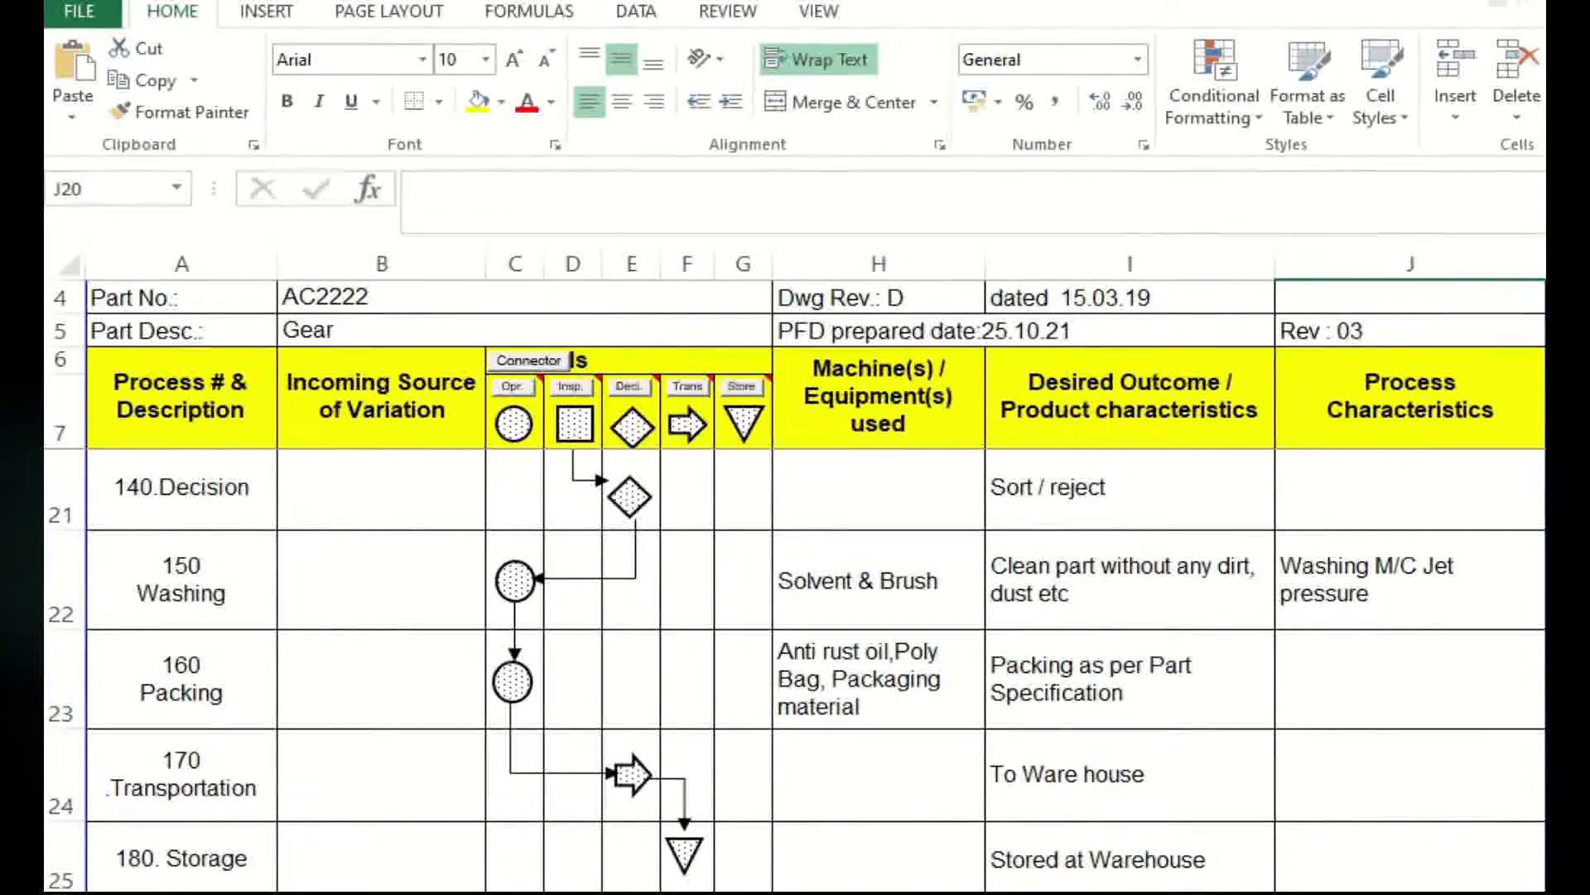
scroll(795, 663, "down", 1)
scroll(795, 662, "down", 2)
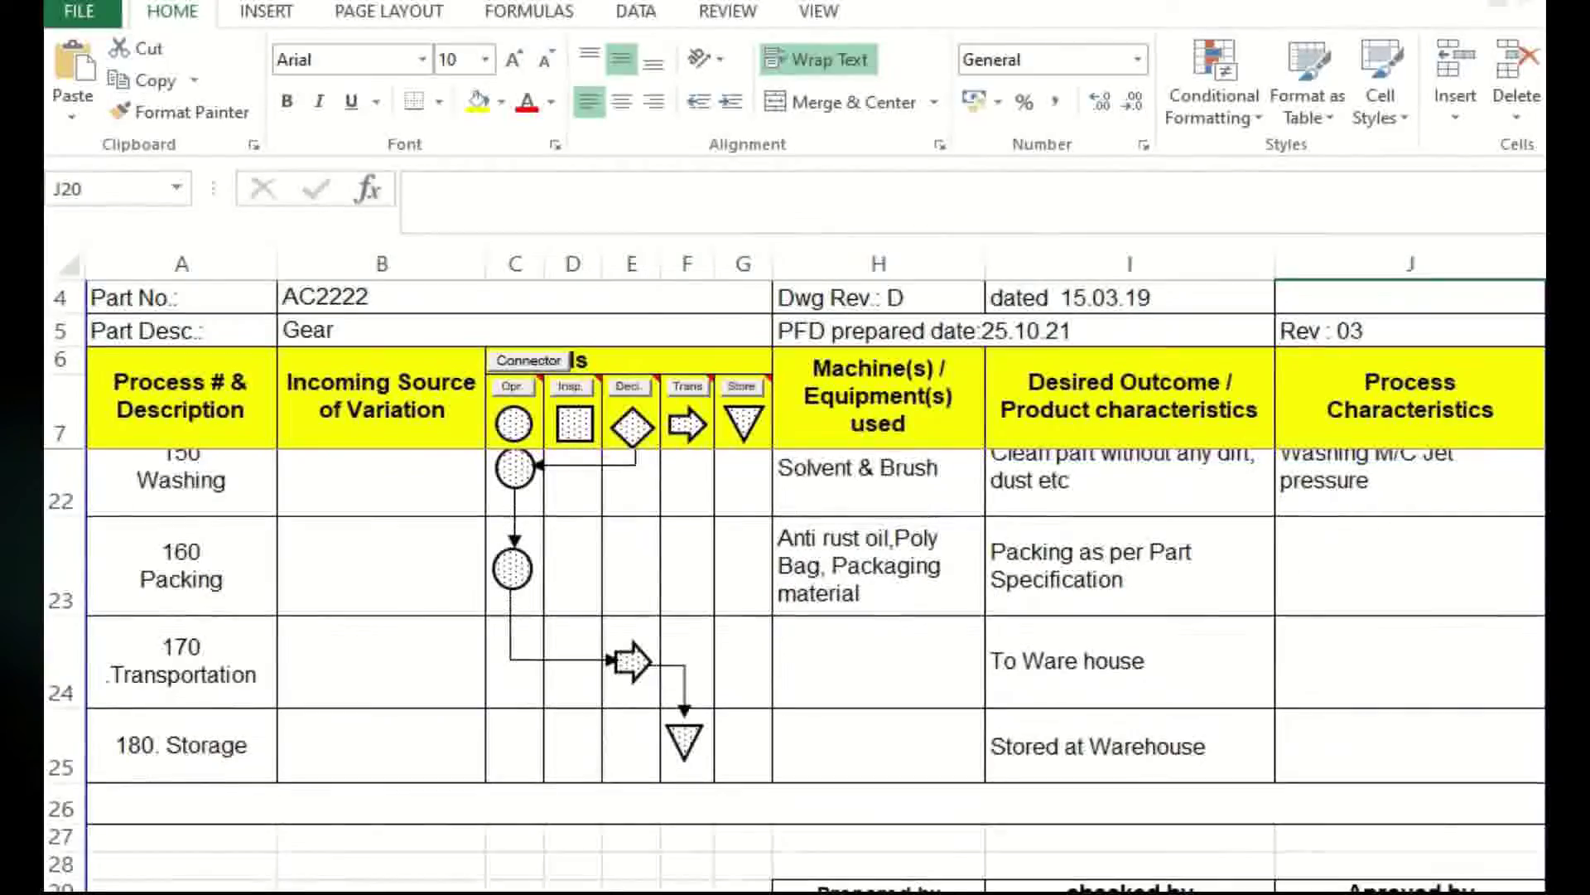
scroll(795, 663, "up", 1)
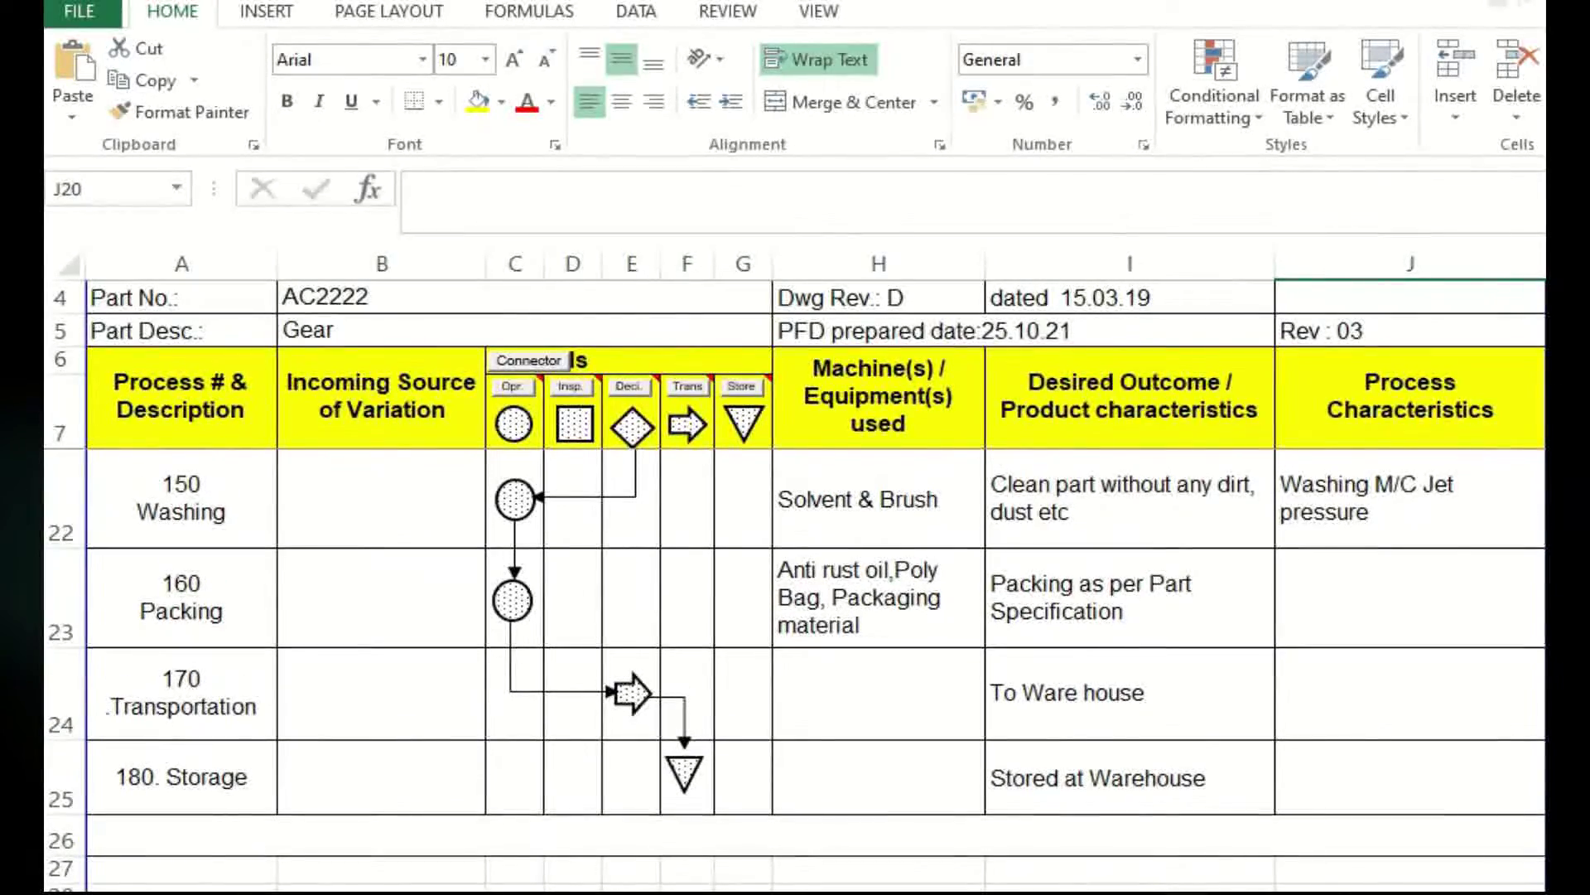